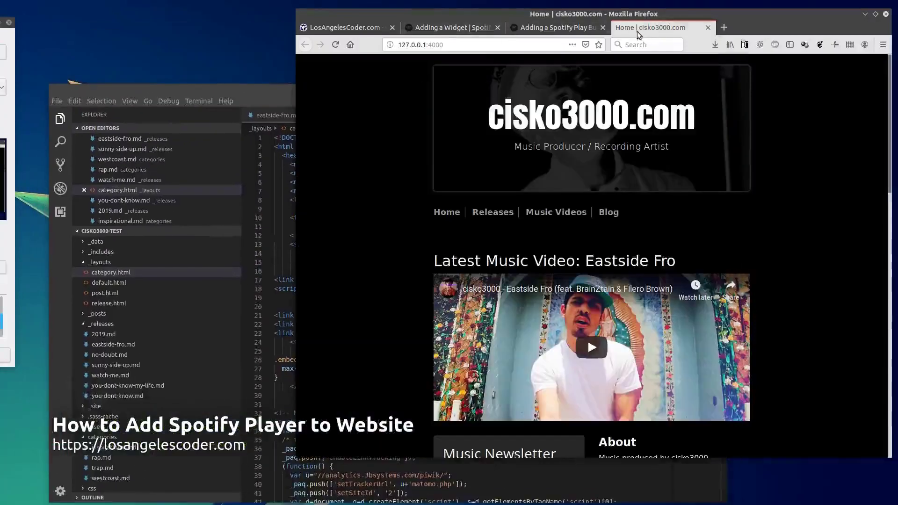
scroll(578, 188, down, 3)
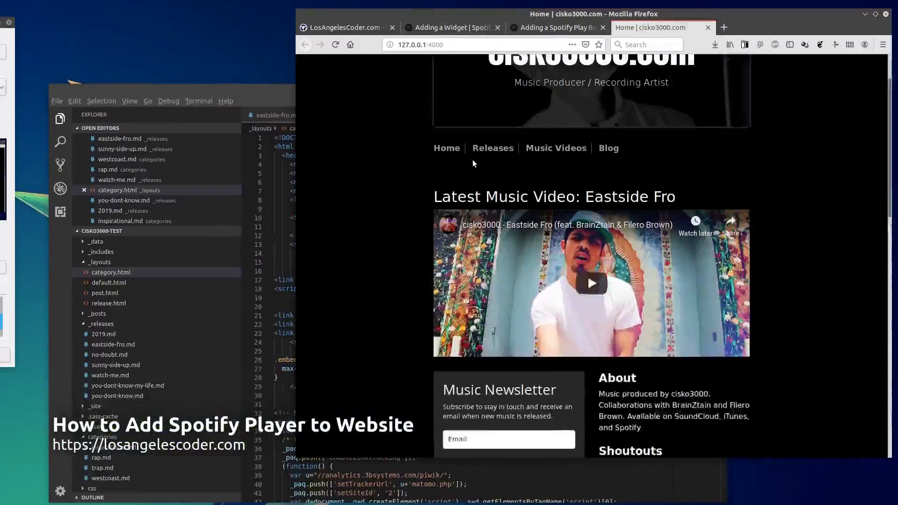
scroll(473, 163, up, 3)
Step: Close the LosAngelesCoder.com tab and jump to Standard HTML Pages in the Adding a Widget guide
click(392, 27)
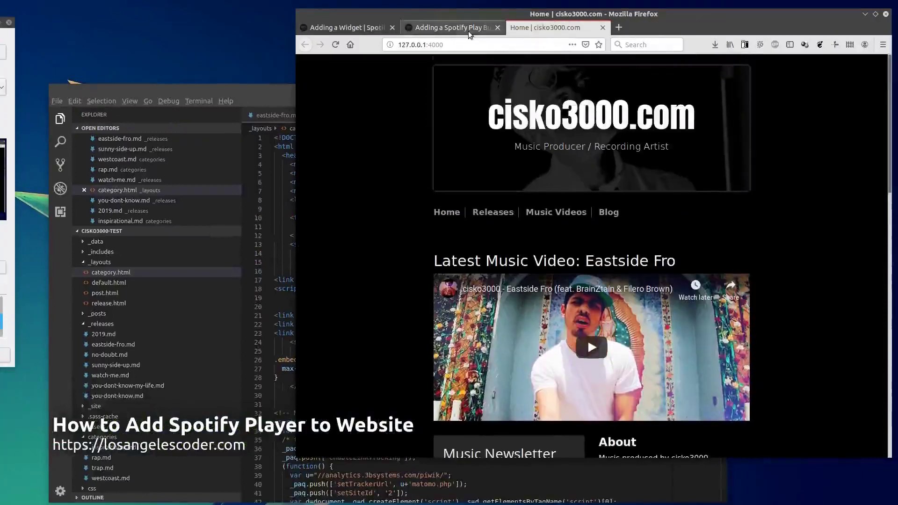
click(452, 27)
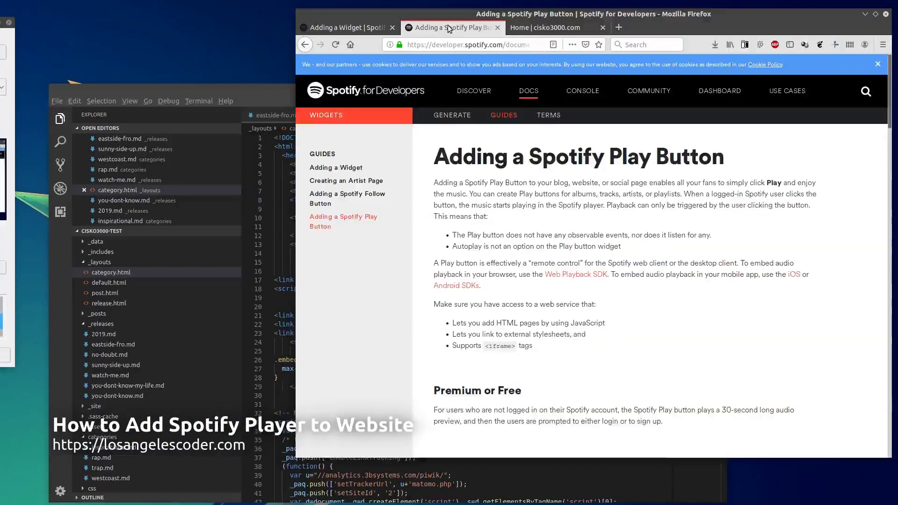
click(346, 27)
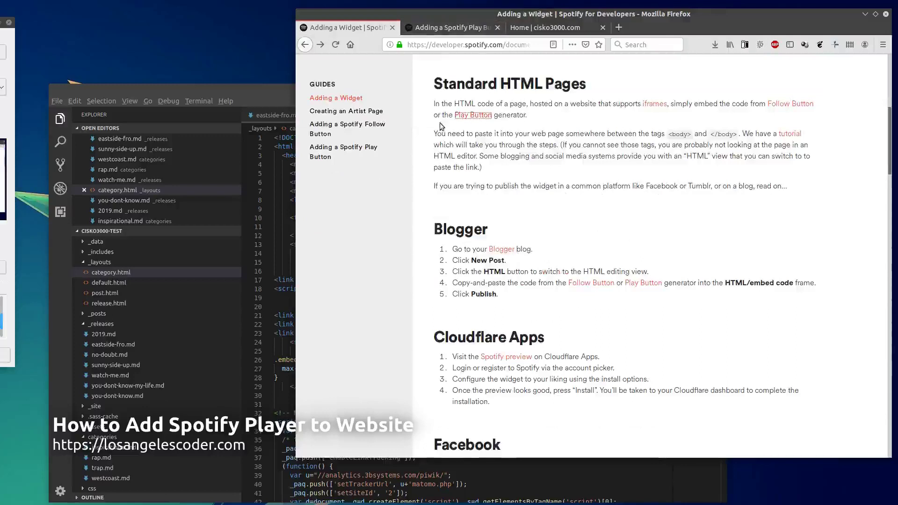
scroll(561, 211, up, 5)
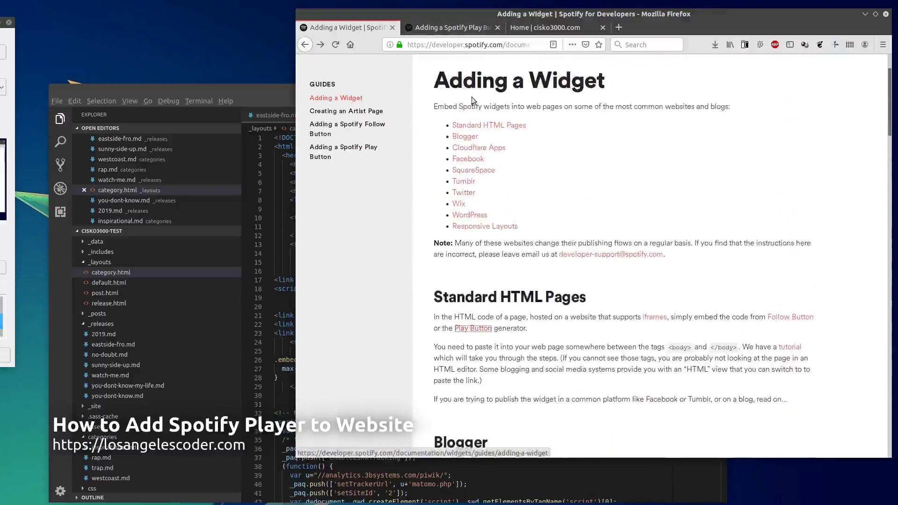
scroll(464, 211, up, 3)
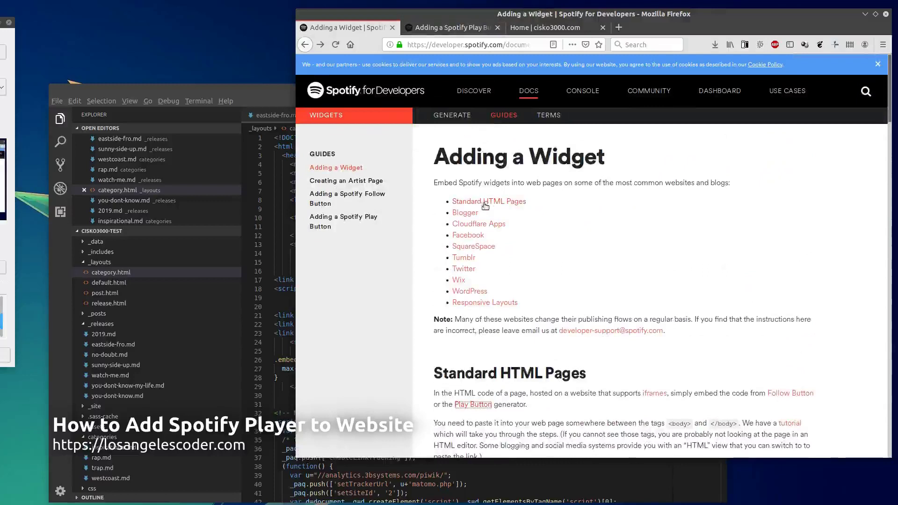
click(491, 202)
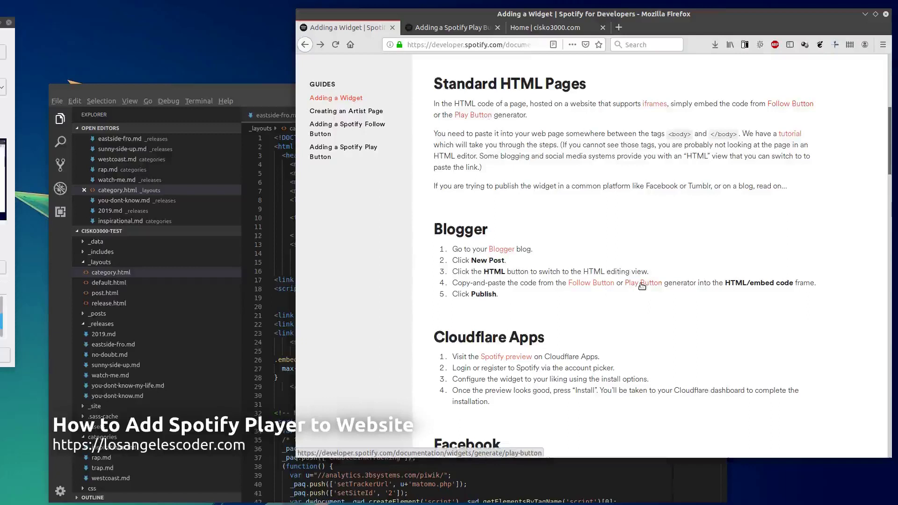
Step: Open the Play Button generator and empty its example album URI field
click(642, 283)
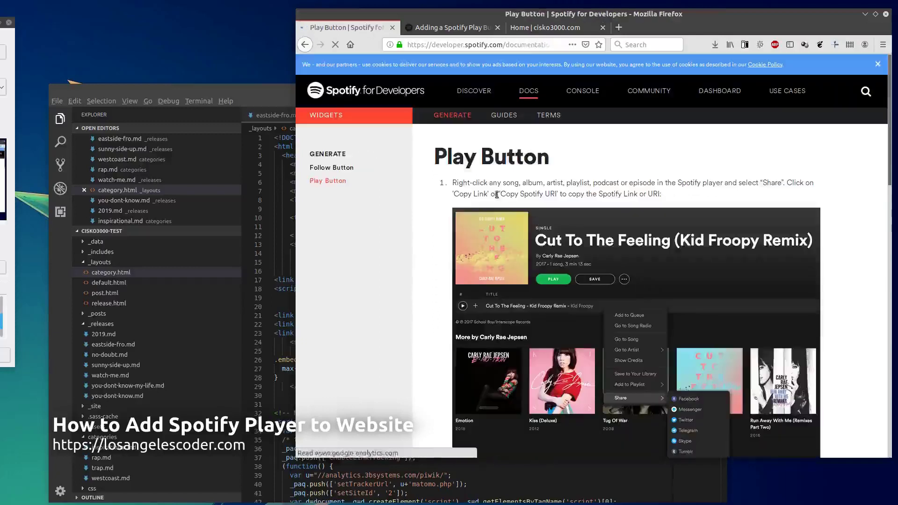
scroll(497, 194, down, 3)
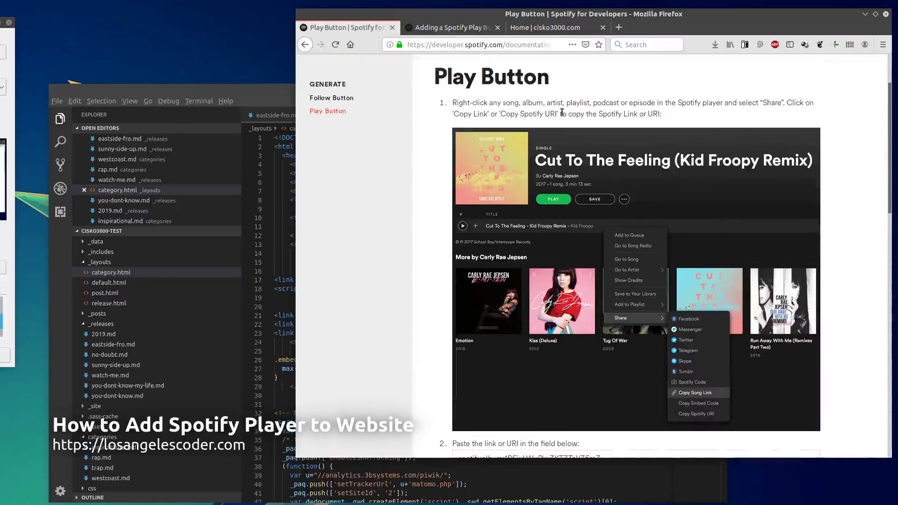
scroll(596, 211, down, 5)
scroll(655, 237, down, 5)
scroll(654, 237, down, 1)
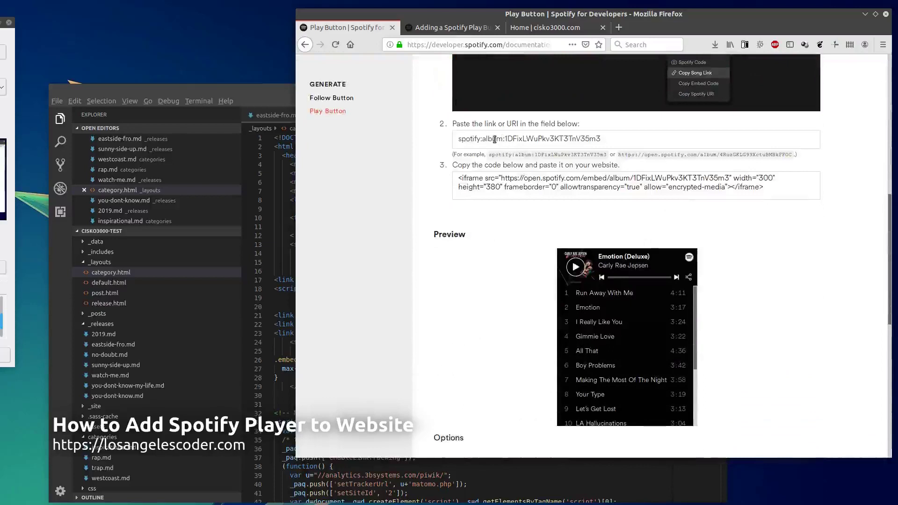
triple_click(494, 139)
key(BackSpace)
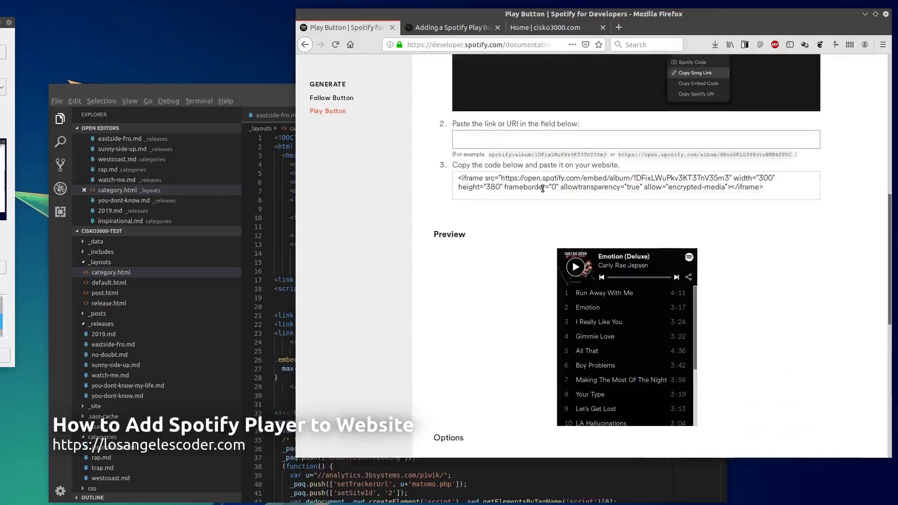
triple_click(543, 188)
click(713, 157)
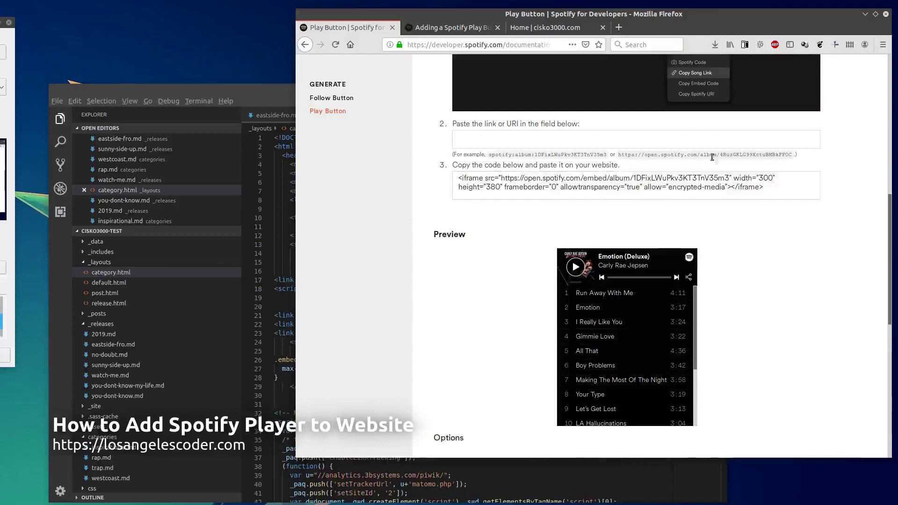
scroll(646, 193, up, 3)
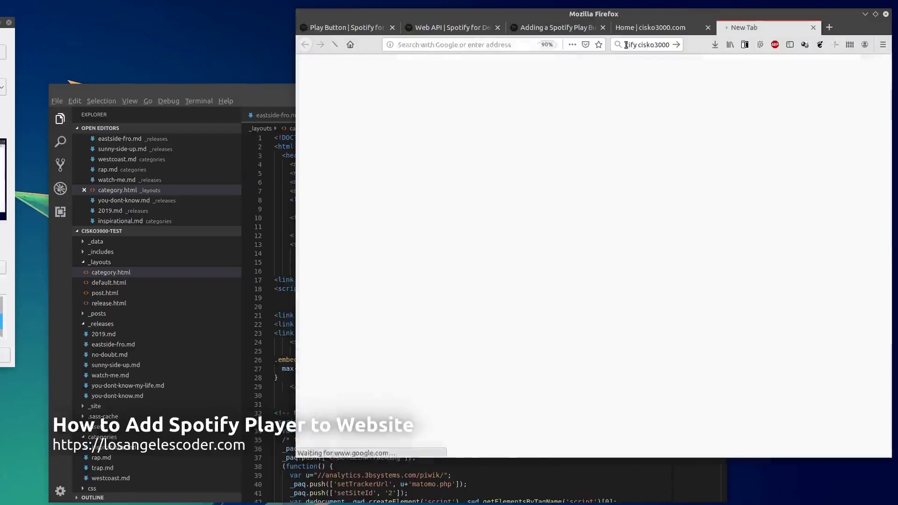
Step: Open the Cisko3000 artist page and select artist/5YBMqU2gR1YgbTqhZ4kyyy in the address bar
click(413, 139)
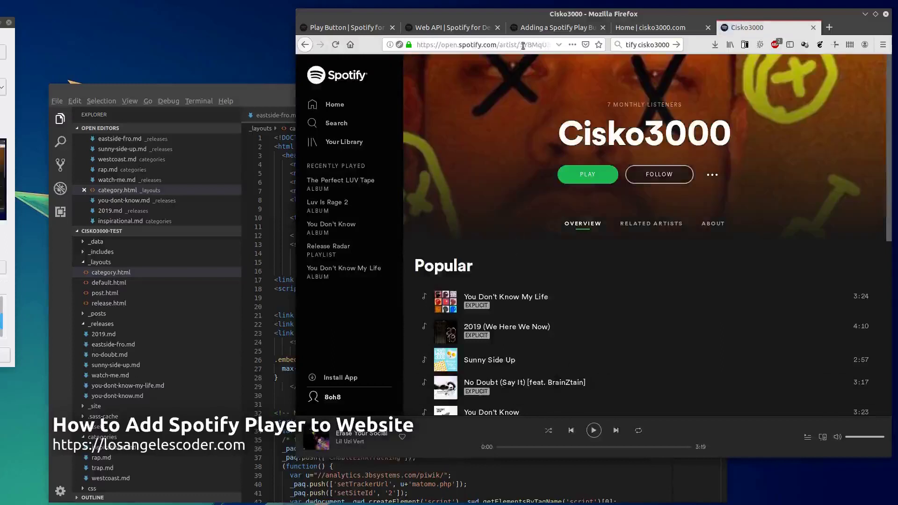
drag(532, 45, 466, 44)
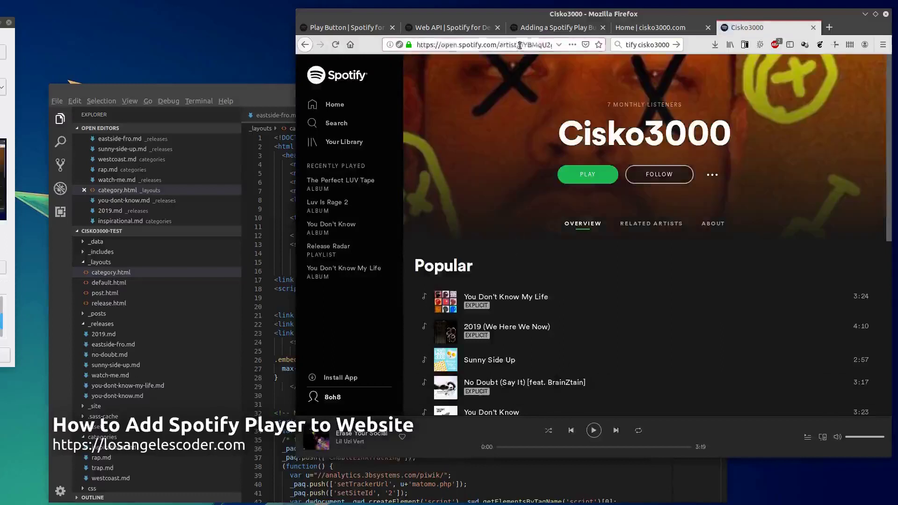
click(472, 43)
drag(447, 44, 610, 47)
key(ctrl+c)
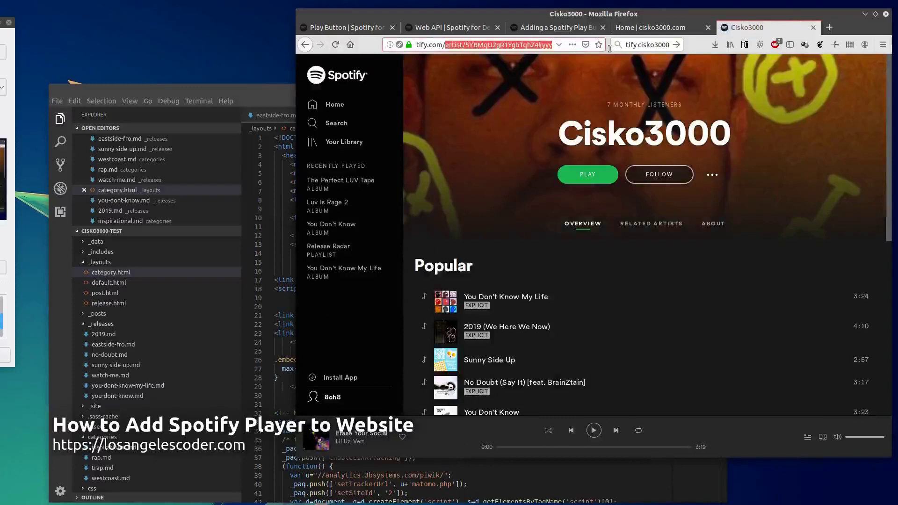
Step: In VS Code, collapse the releases folder and open index.html
click(282, 91)
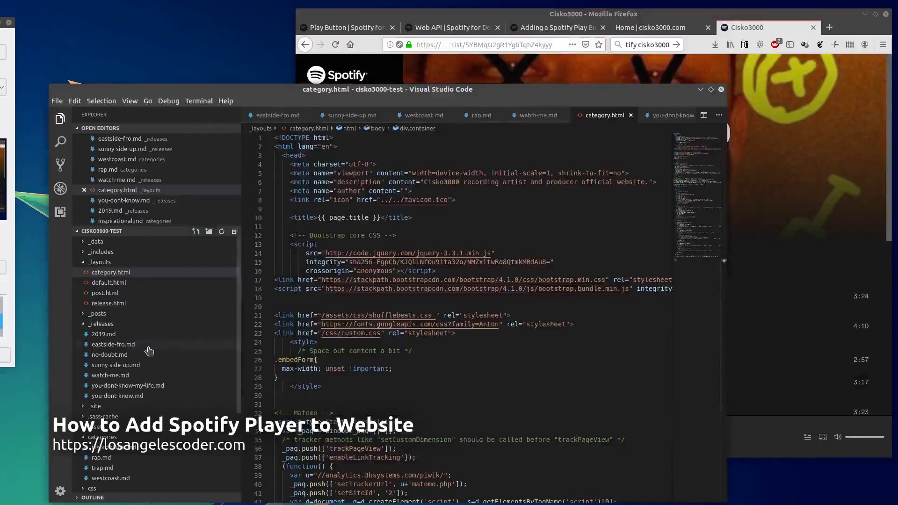
scroll(145, 343, down, 3)
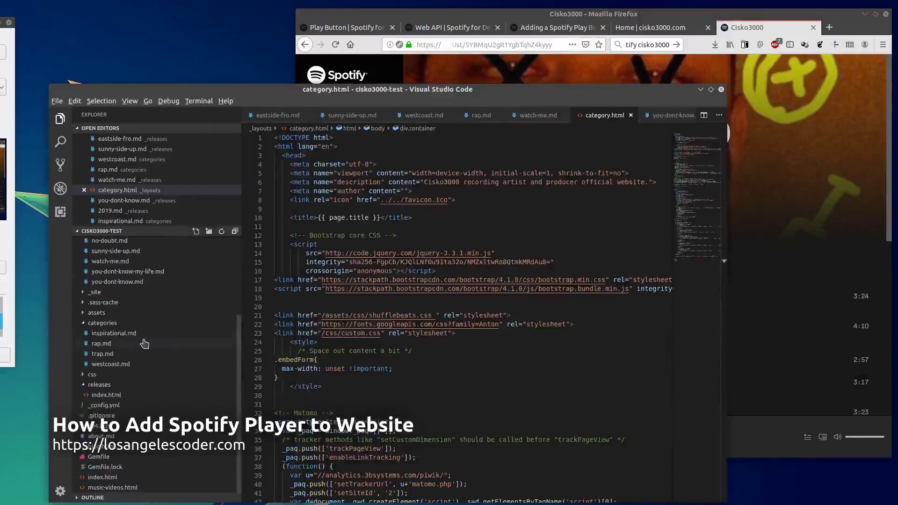
click(100, 385)
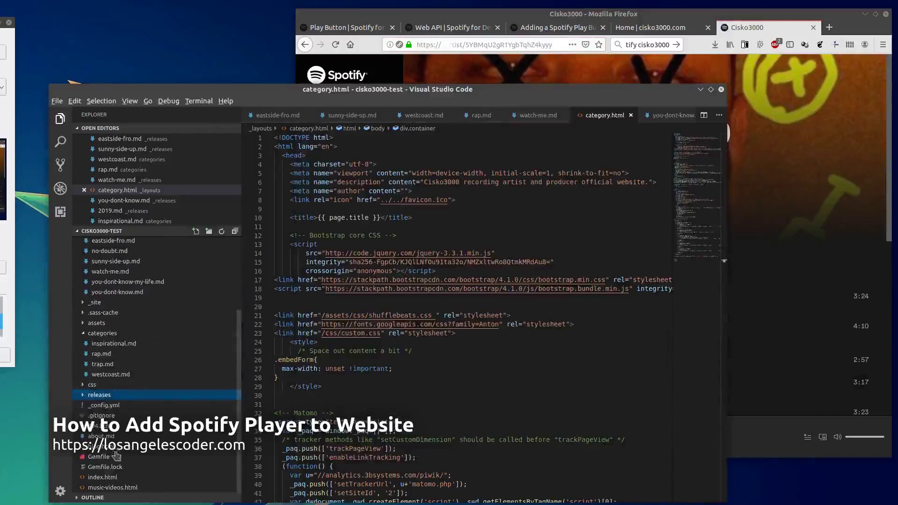
click(102, 478)
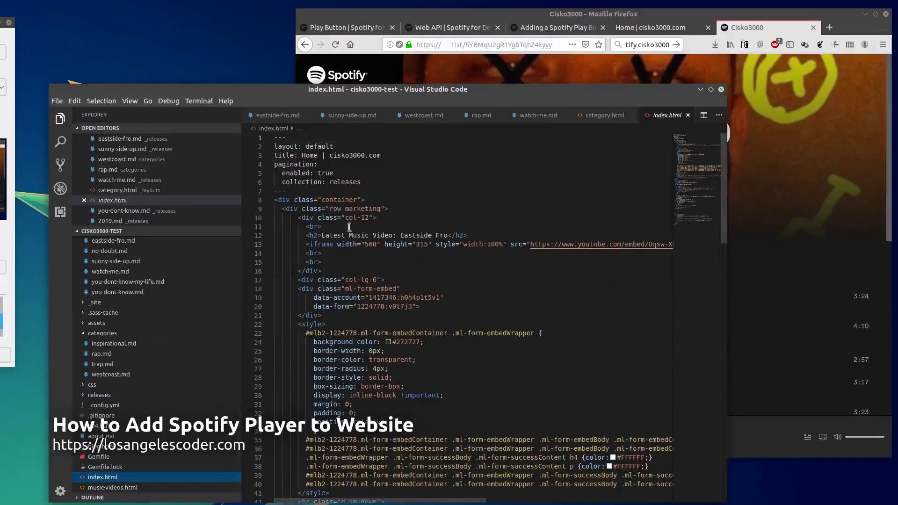
scroll(349, 227, down, 5)
scroll(344, 235, up, 5)
scroll(344, 239, down, 5)
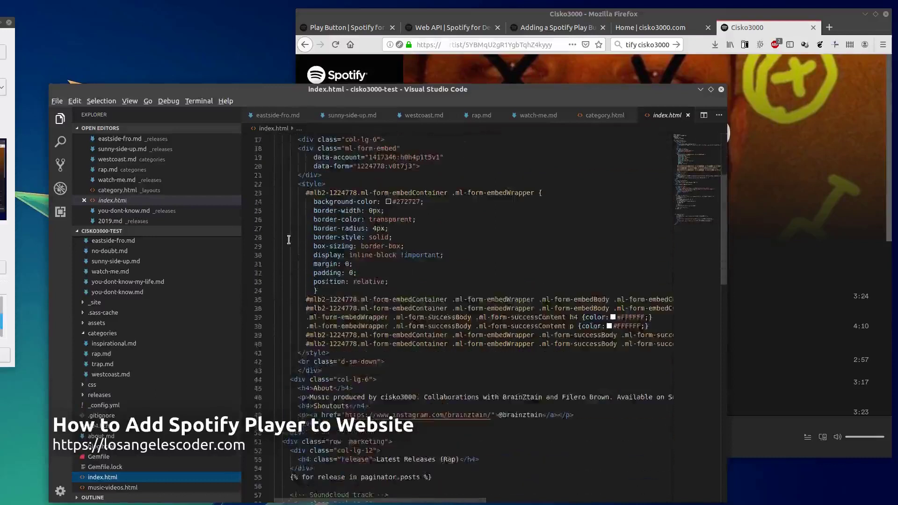
scroll(289, 241, down, 4)
scroll(288, 240, down, 1)
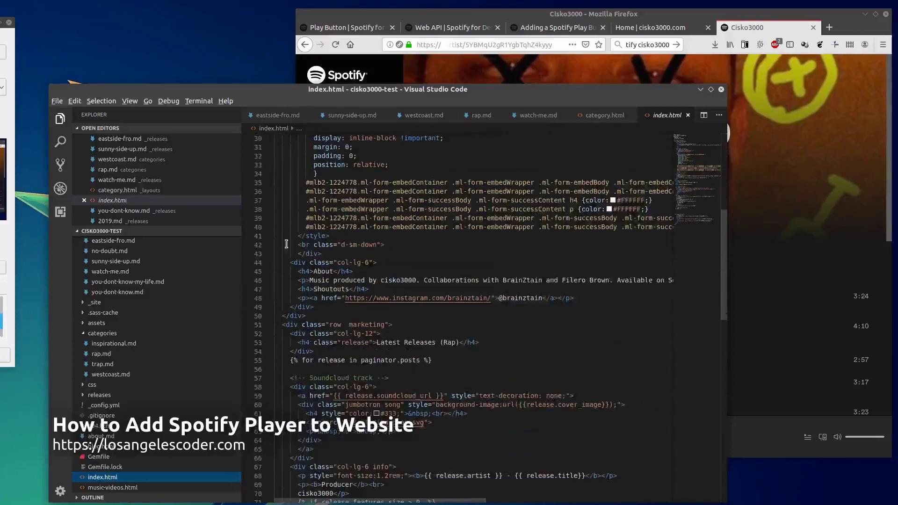
Step: Paste the Cisko3000 artist path onto a new line 45 in the About column
click(384, 266)
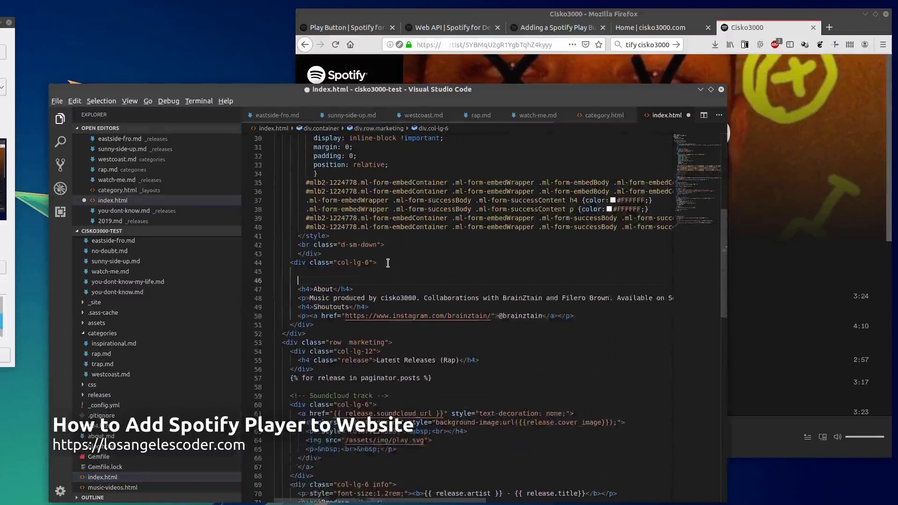
key(Return)
key(Return)
key(Return)
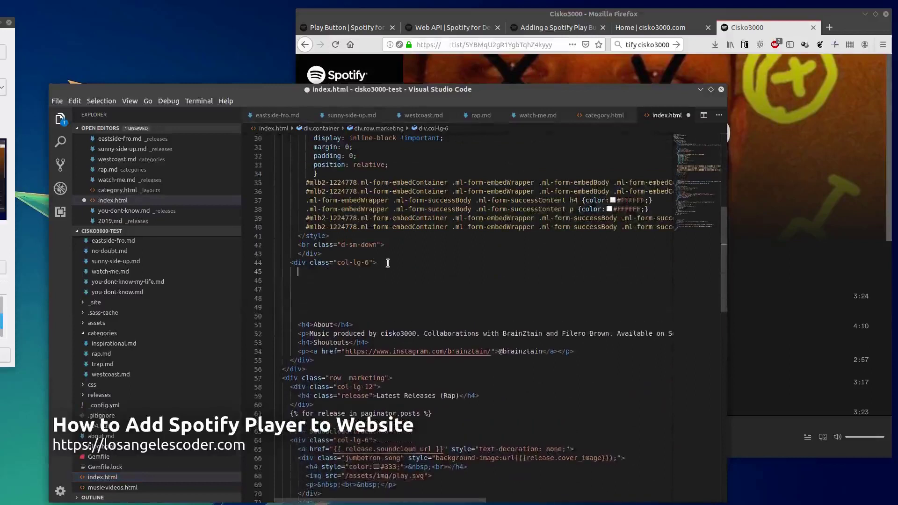
key(ctrl+v)
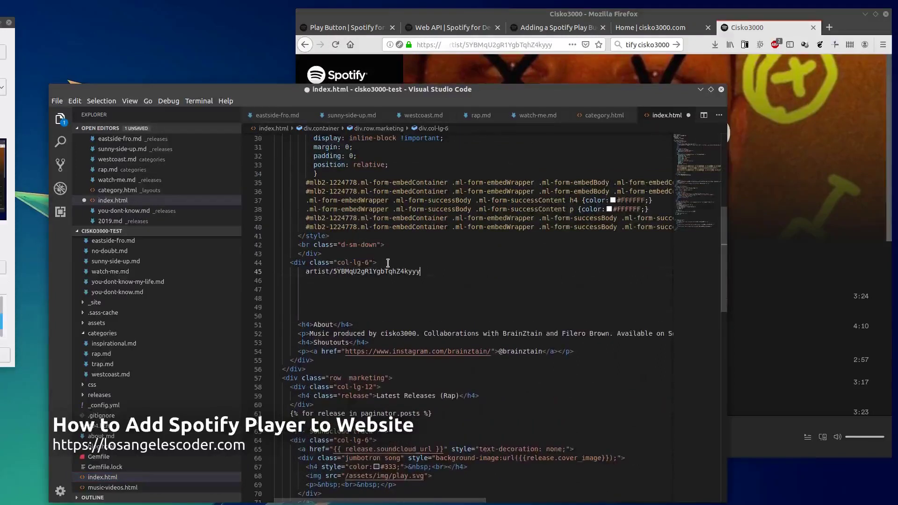
Step: Switch back to the Adding a Spotify Play Button guide tab
click(558, 27)
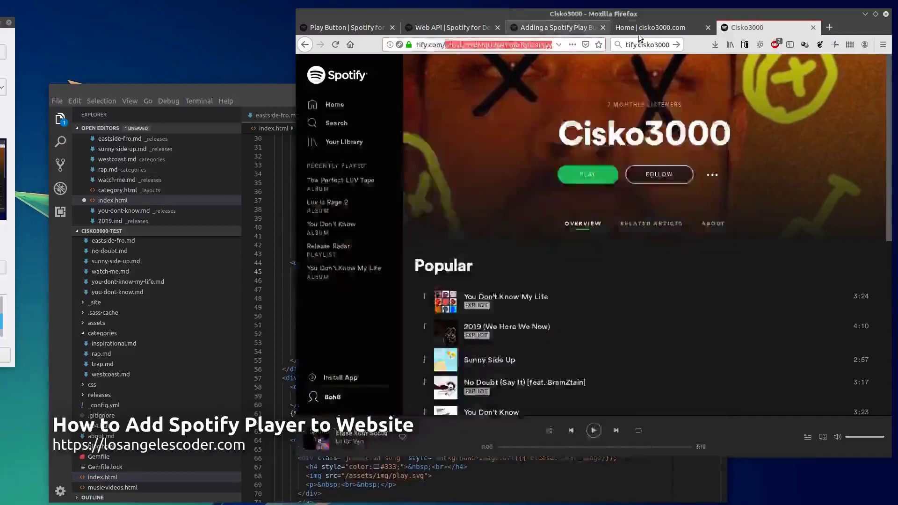
click(650, 27)
click(558, 28)
scroll(527, 259, down, 4)
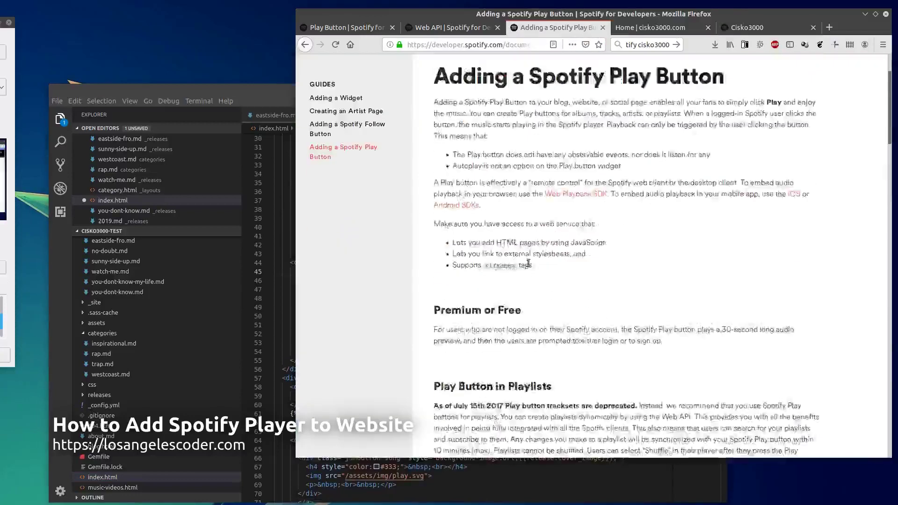
scroll(527, 258, up, 3)
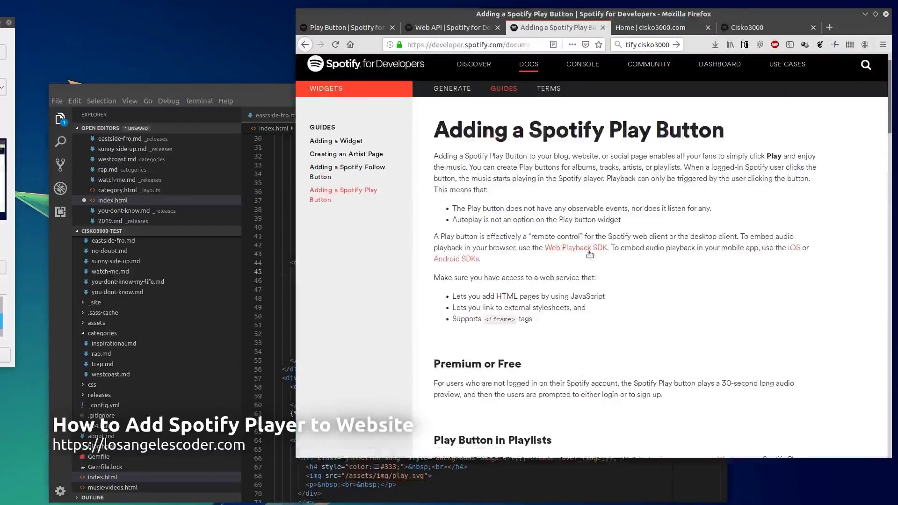
scroll(595, 252, down, 5)
scroll(533, 253, down, 5)
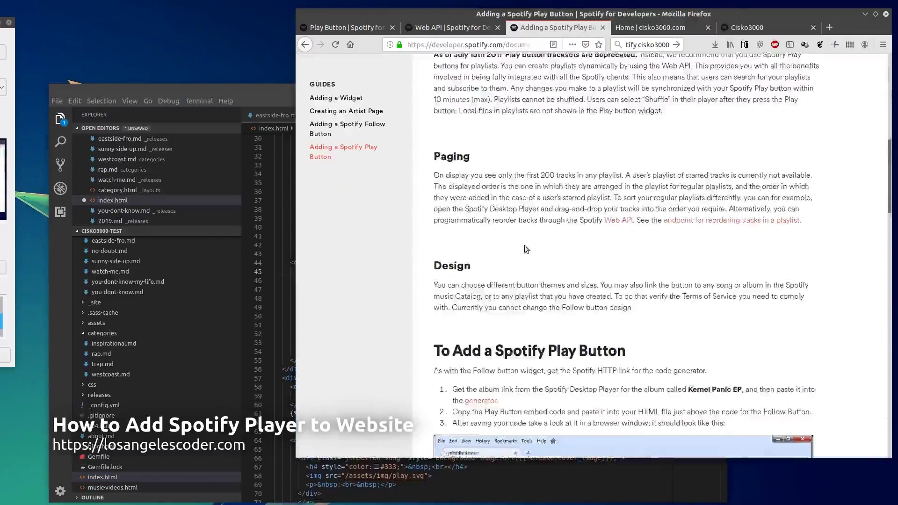
scroll(492, 210, down, 4)
scroll(511, 171, down, 1)
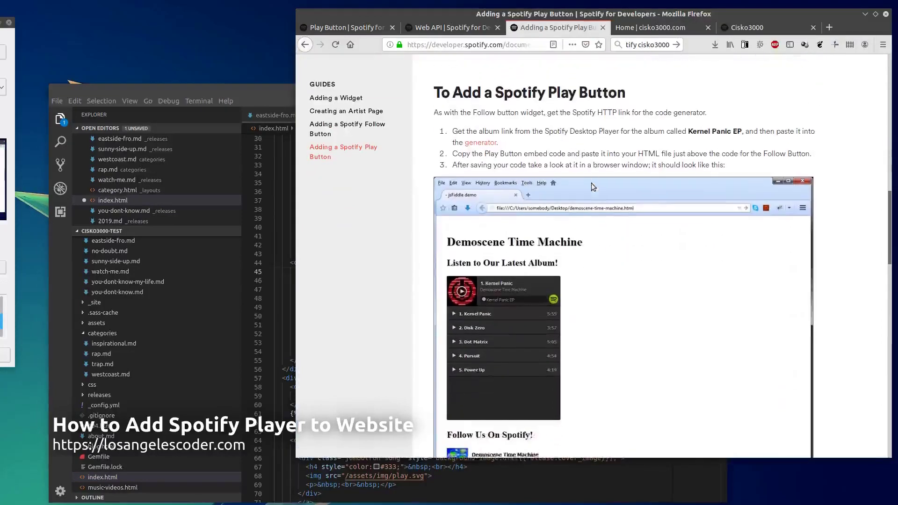
scroll(514, 162, down, 1)
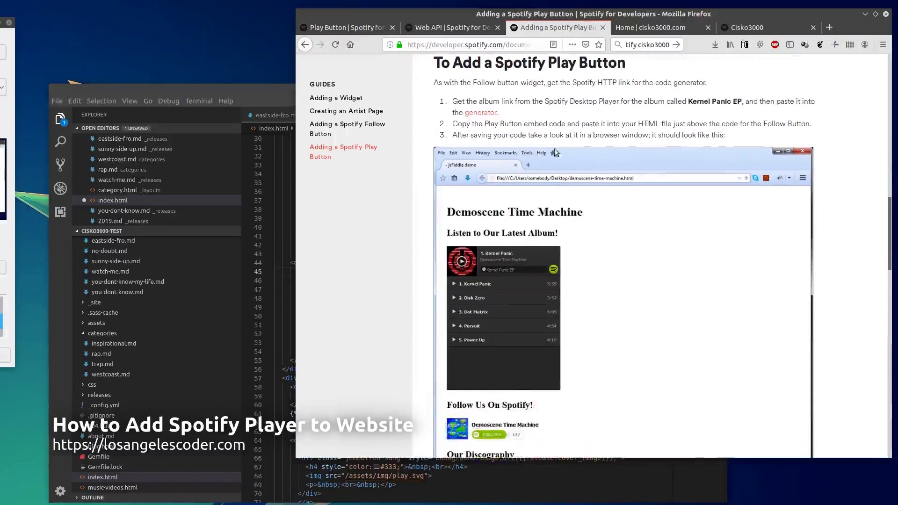
scroll(534, 210, down, 5)
scroll(545, 245, down, 5)
scroll(544, 247, down, 5)
scroll(544, 246, down, 4)
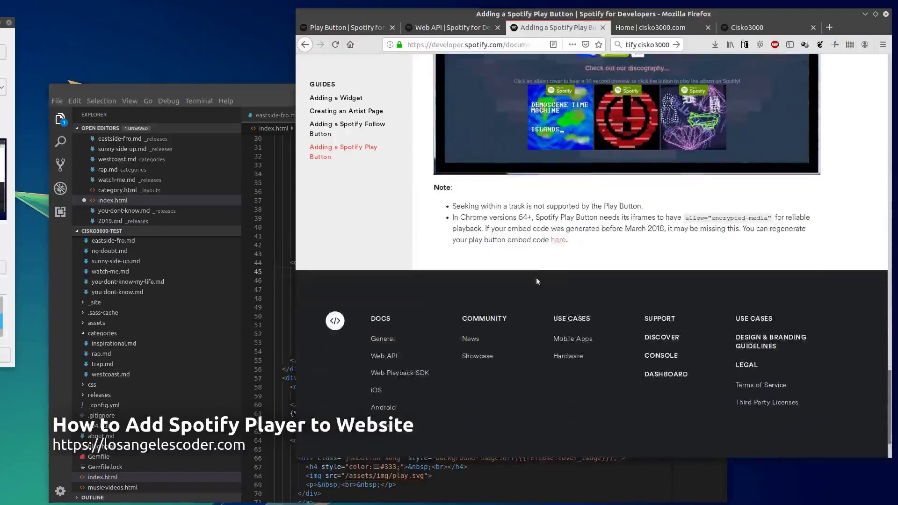
Step: Reopen the Play Button generator and paste the Cisko3000 artist link to generate embed code
click(556, 241)
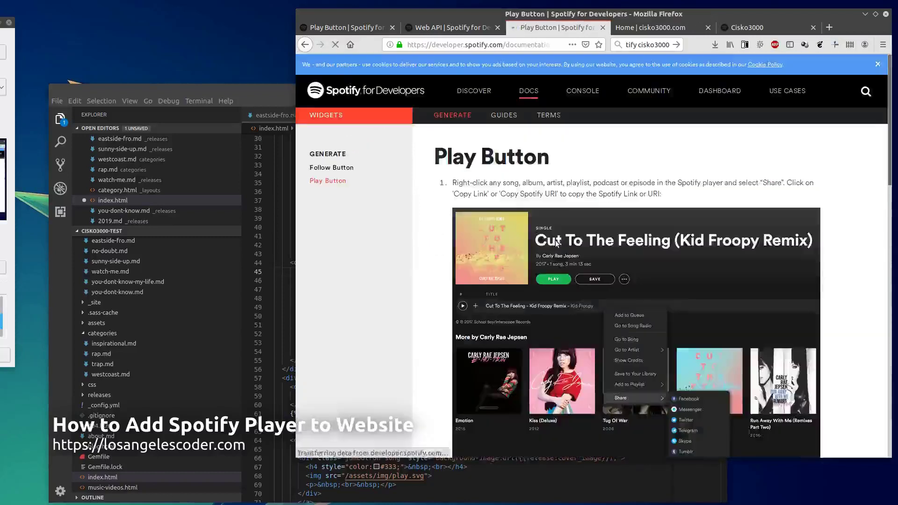
scroll(557, 239, down, 5)
scroll(558, 239, down, 4)
scroll(558, 238, down, 1)
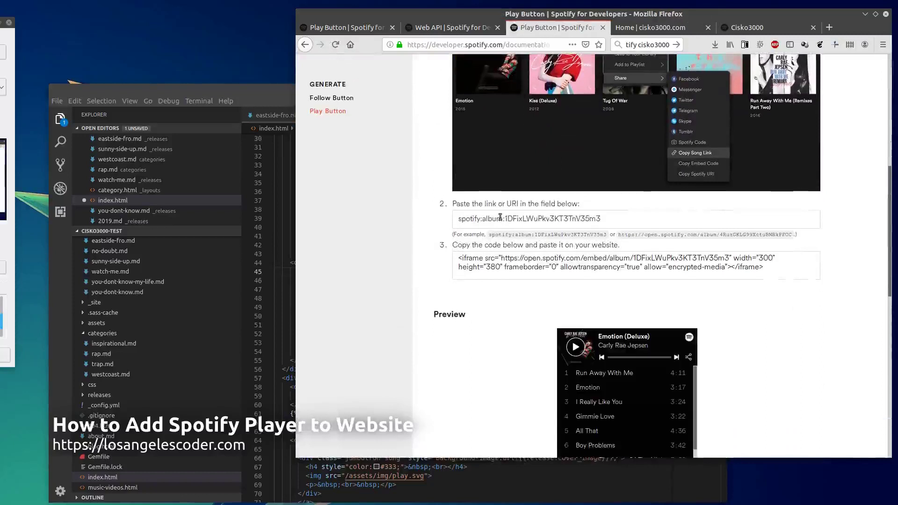
click(512, 219)
key(ctrl+v)
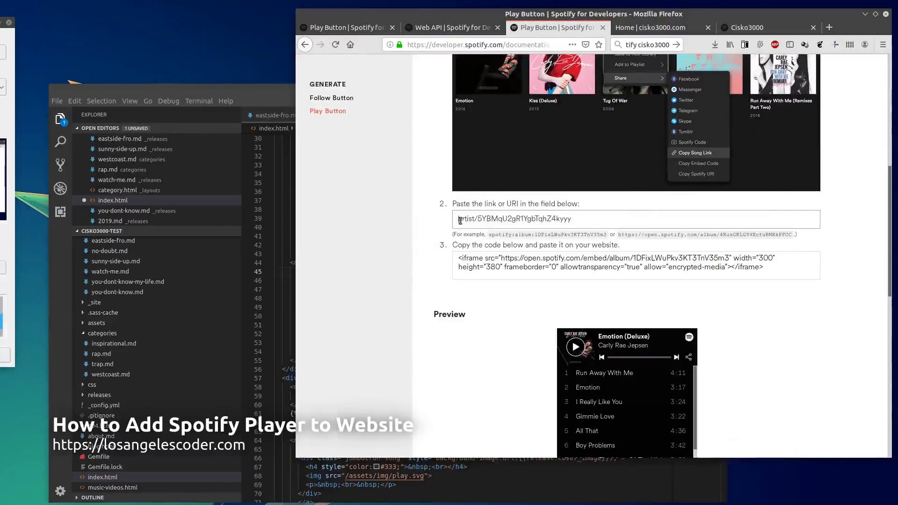
text(spotify:)
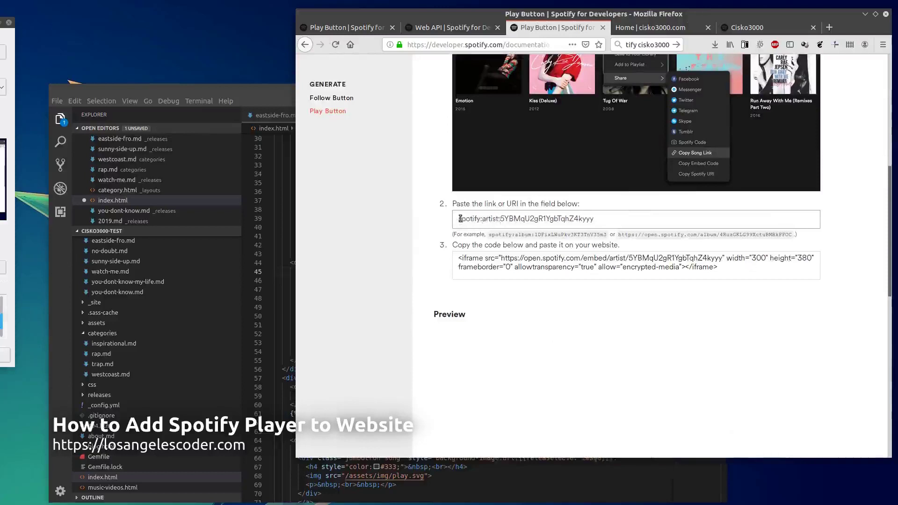
key(ctrl+a)
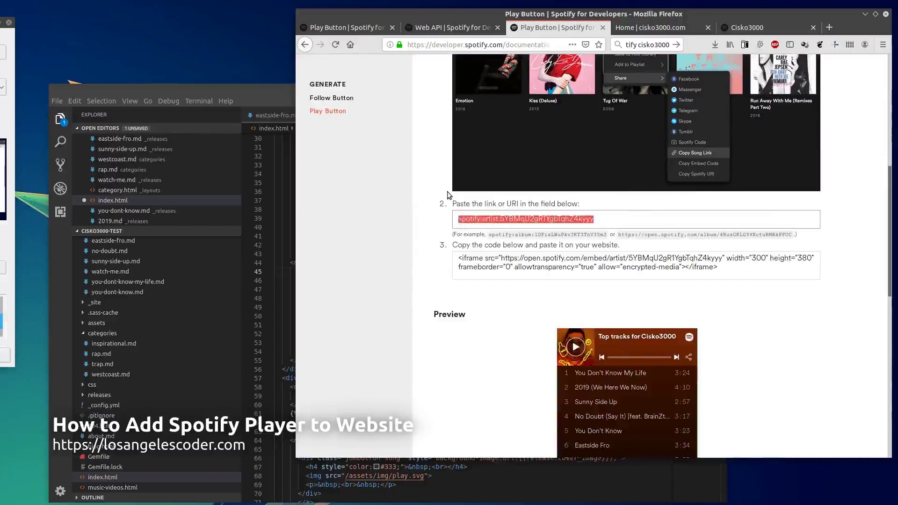
scroll(448, 195, up, 1)
drag(489, 314, 609, 314)
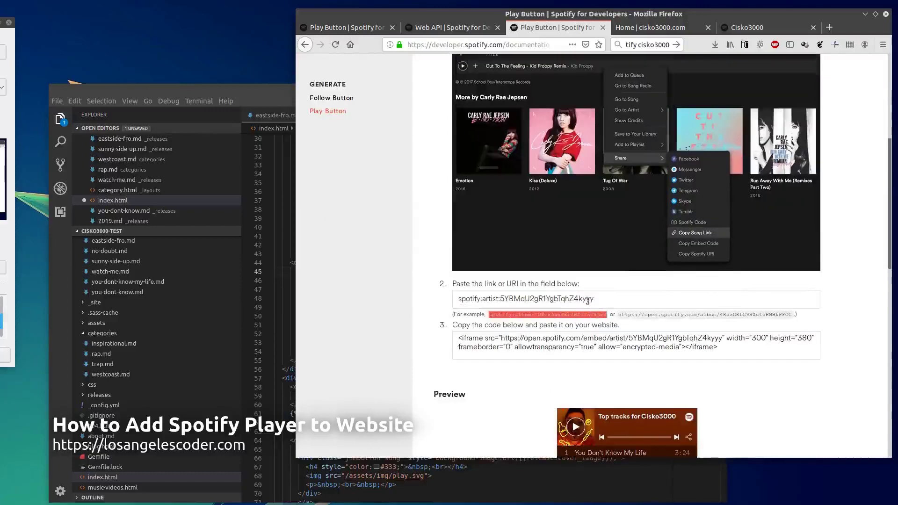
Step: Empty the link field, play the top-track preview, and select the generated iframe code
click(528, 299)
key(ctrl+a)
key(BackSpace)
scroll(528, 303, down, 1)
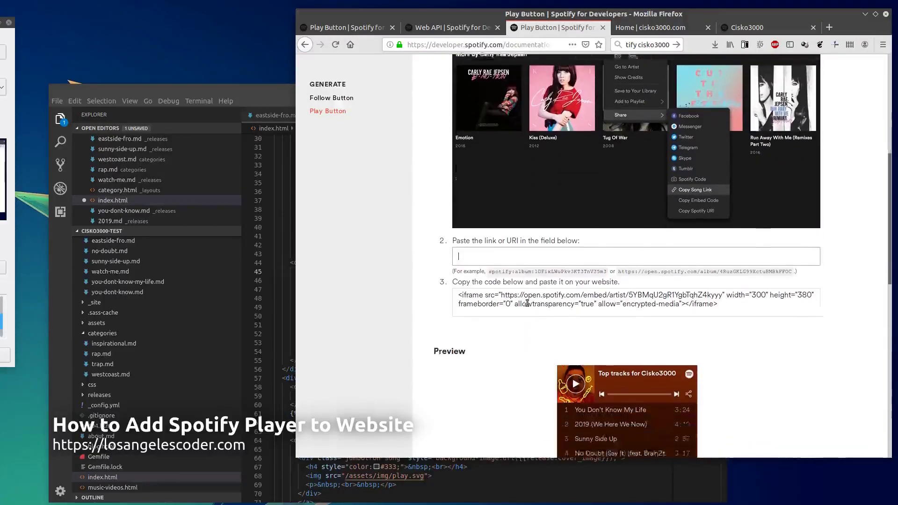
scroll(527, 303, down, 3)
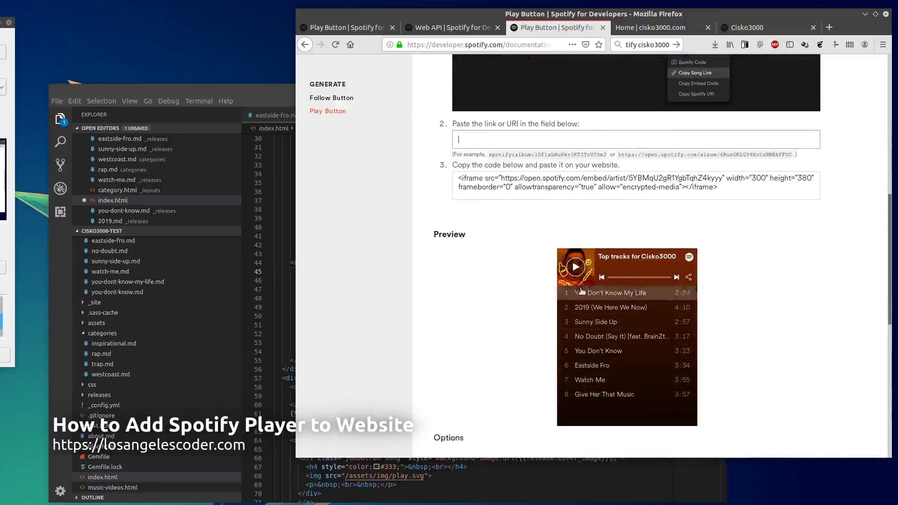
click(577, 269)
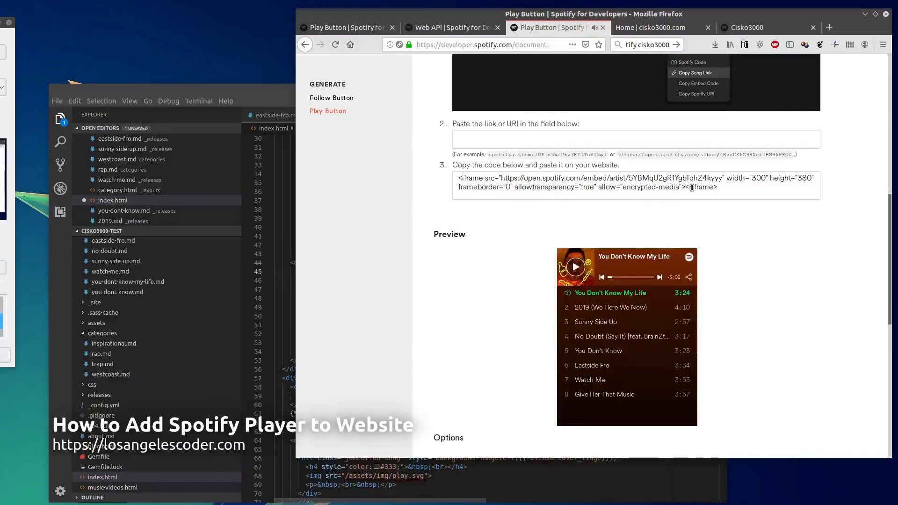
drag(719, 188, 422, 171)
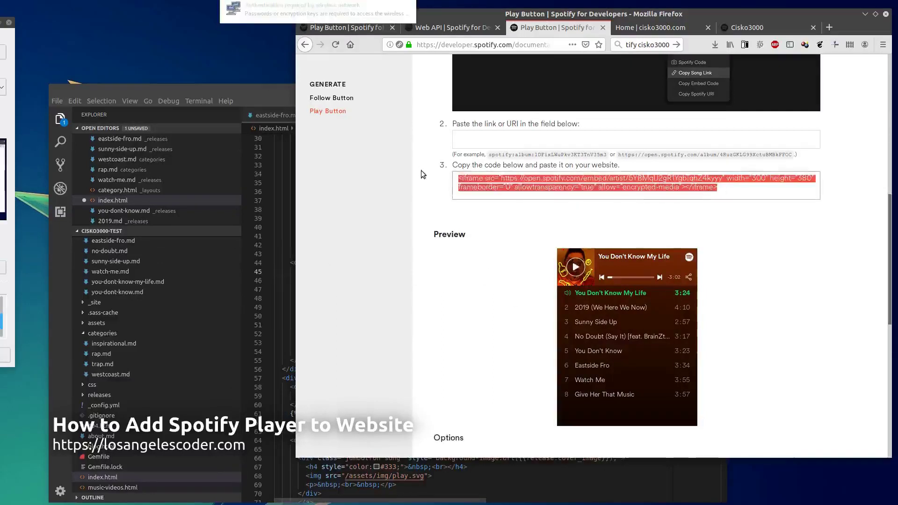
Step: Paste the Cisko3000 iframe embed code over line 45's artist link and save index.html
key(ctrl+c)
click(275, 89)
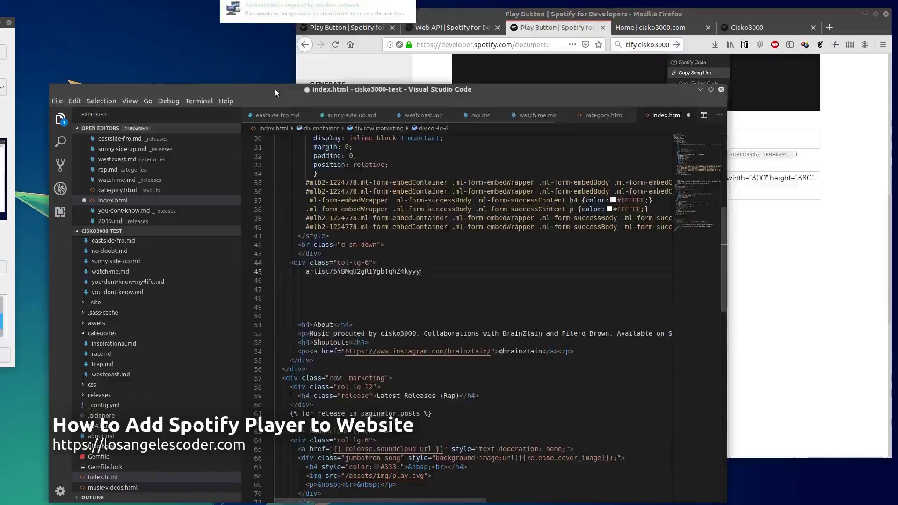
click(435, 272)
drag(434, 272, 312, 271)
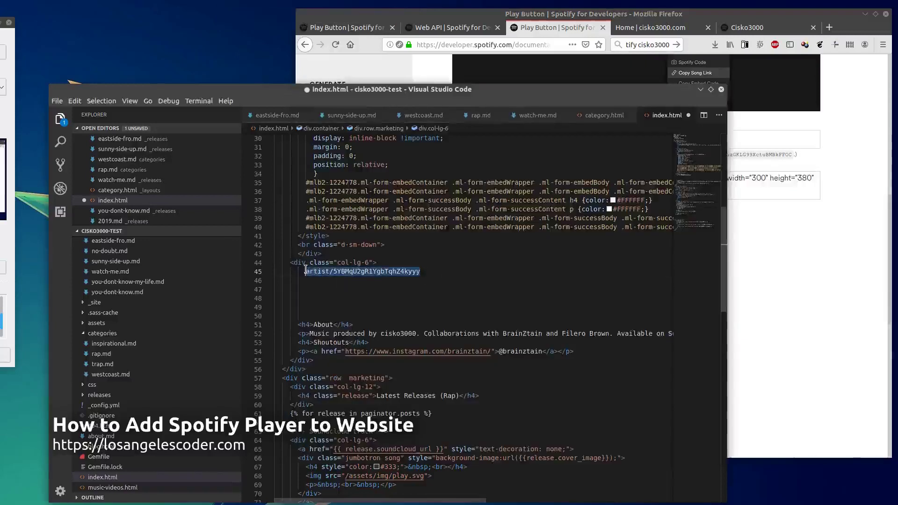
key(ctrl+v)
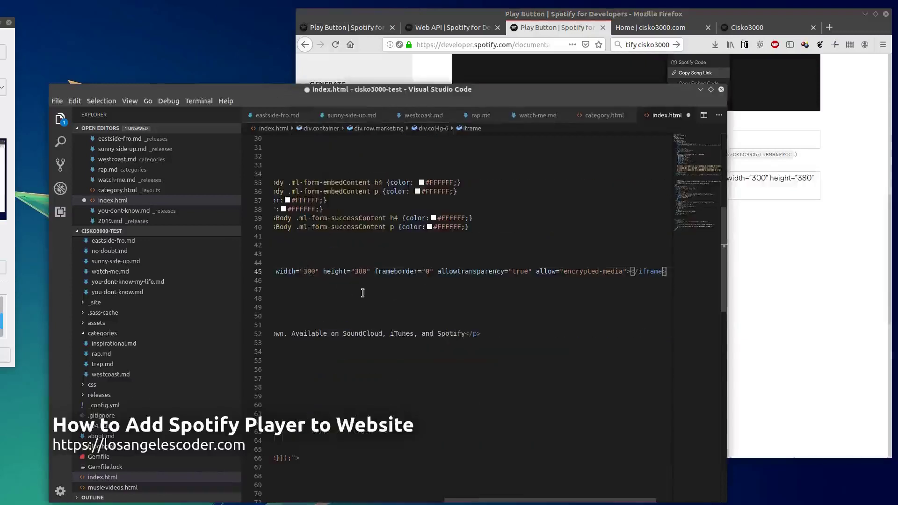
click(405, 290)
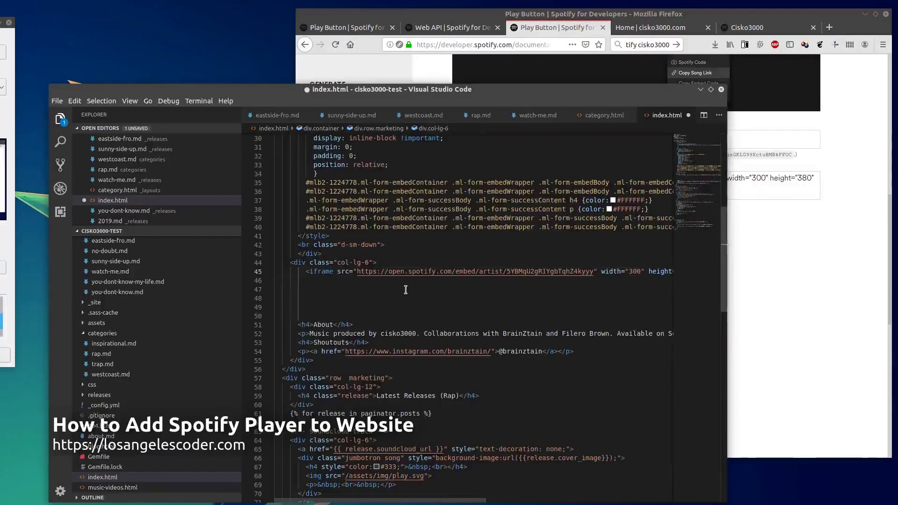
key(ctrl+s)
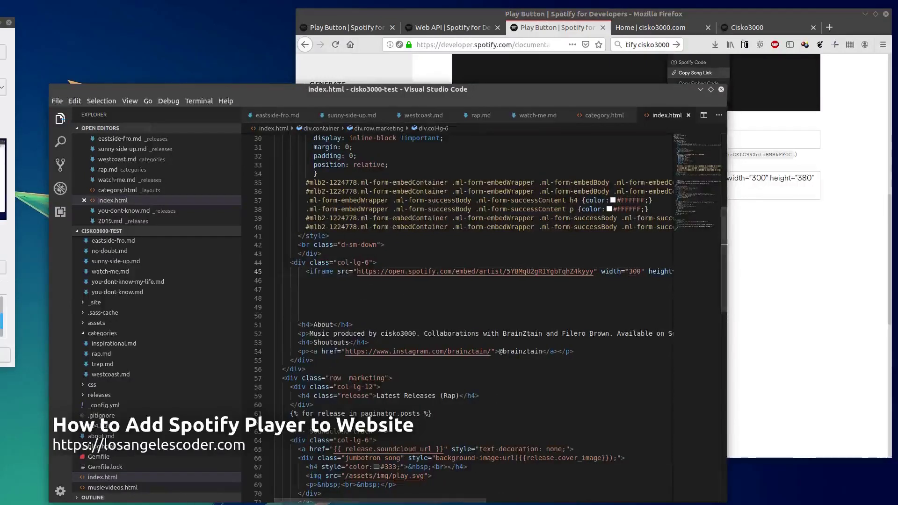
Step: Reload 127.0.0.1:4000 in Firefox, play and pause the Spotify embed, and narrow the window
key(alt+Tab)
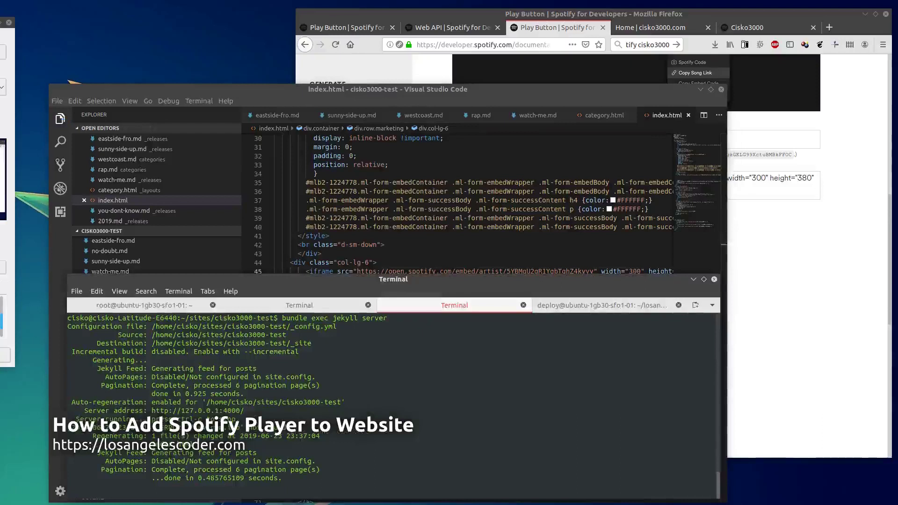
drag(227, 285, 264, 283)
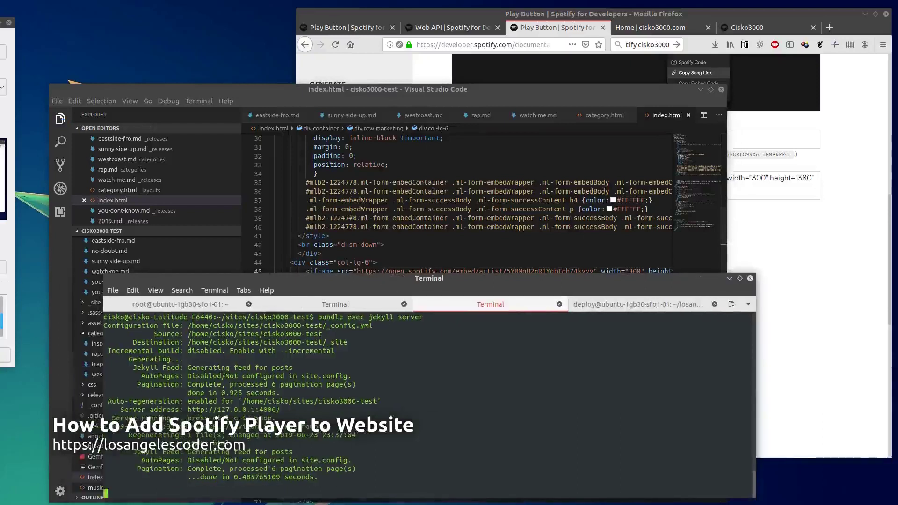
click(651, 28)
key(F5)
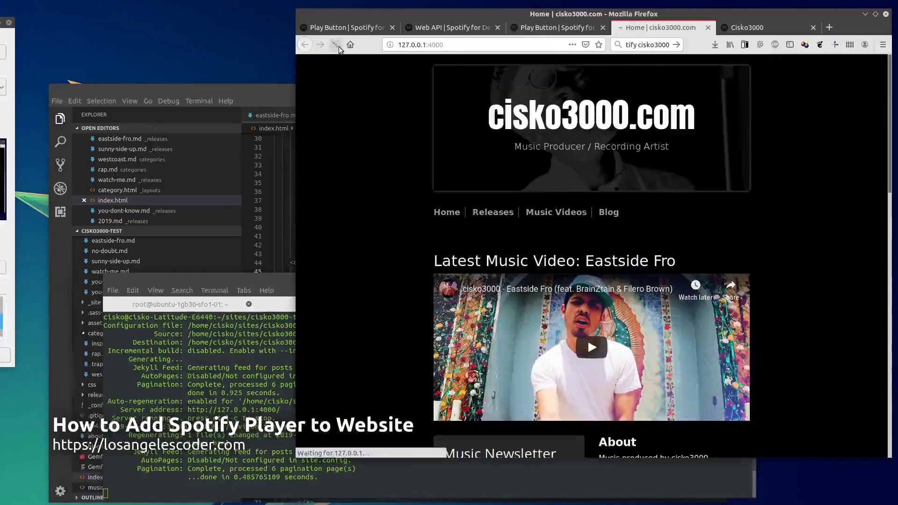
scroll(371, 166, down, 5)
scroll(368, 167, down, 3)
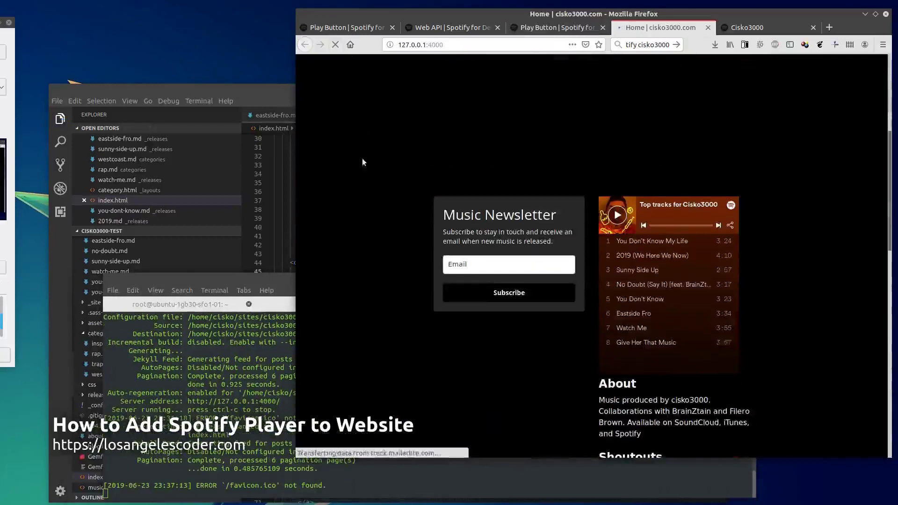
scroll(640, 236, up, 2)
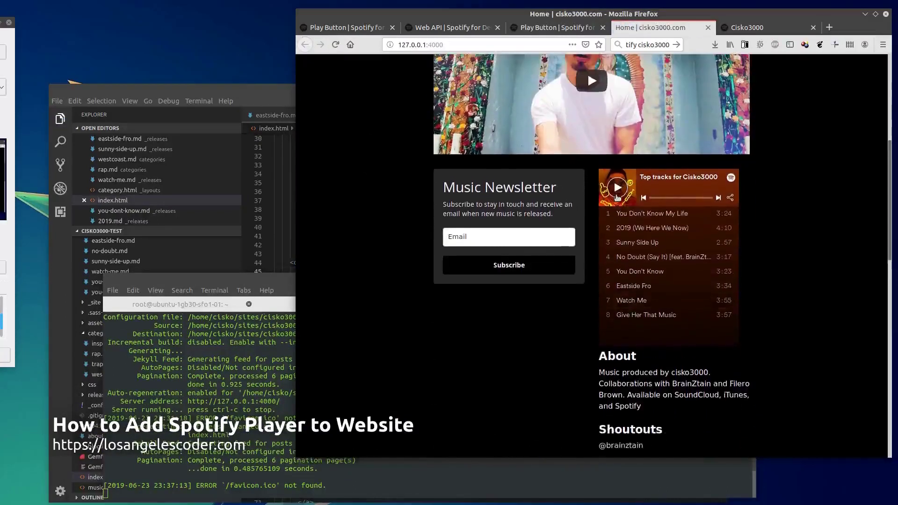
click(618, 188)
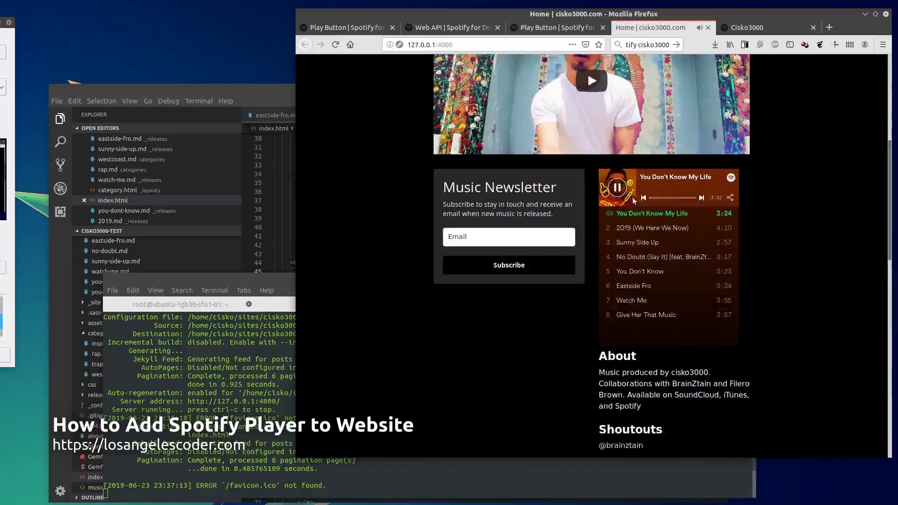
click(618, 188)
mouse_move(296, 344)
mouse_down()
mouse_move(408, 311)
mouse_move(393, 297)
mouse_move(542, 211)
mouse_up()
scroll(588, 204, down, 5)
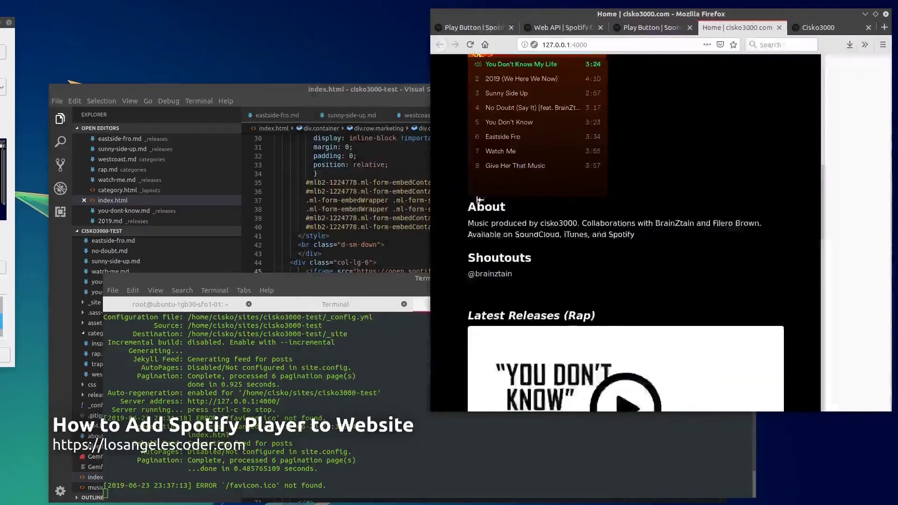
scroll(596, 202, up, 4)
scroll(596, 202, down, 2)
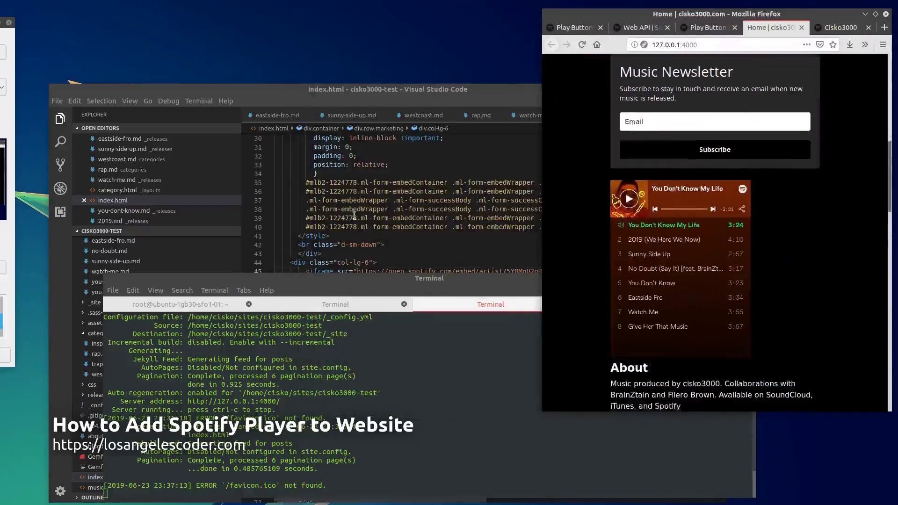
Step: Change the iframe width from 300 to 100% and save index.html
click(340, 274)
click(338, 274)
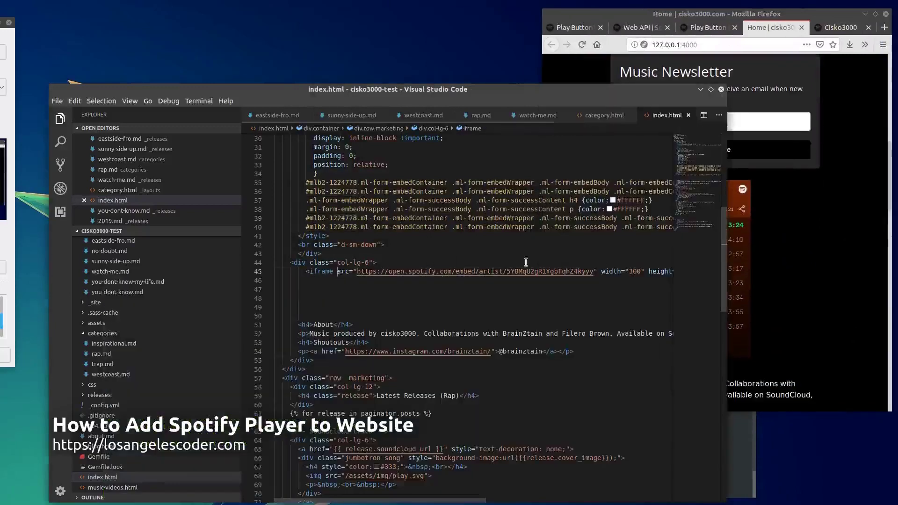
double_click(637, 271)
text(100%)
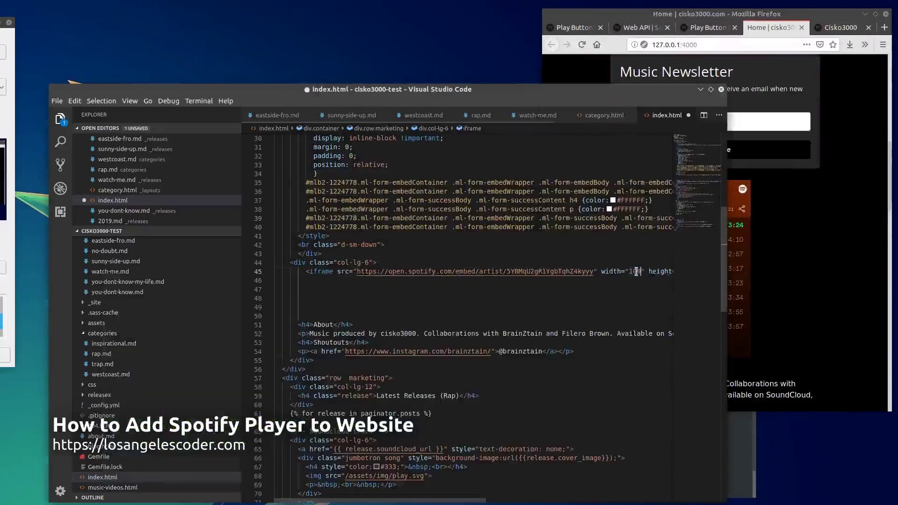
key(ctrl+s)
Step: Add a <br> on the empty line below the iframe and save
click(403, 282)
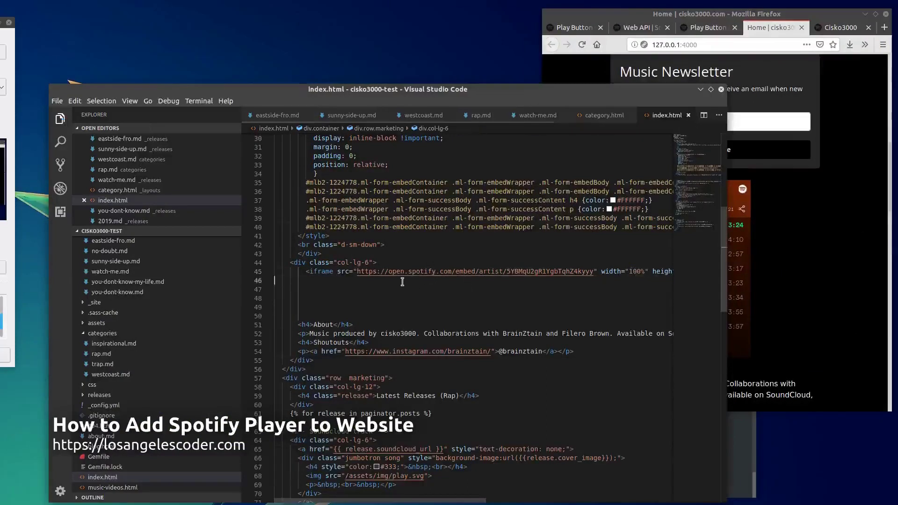
text(<br>)
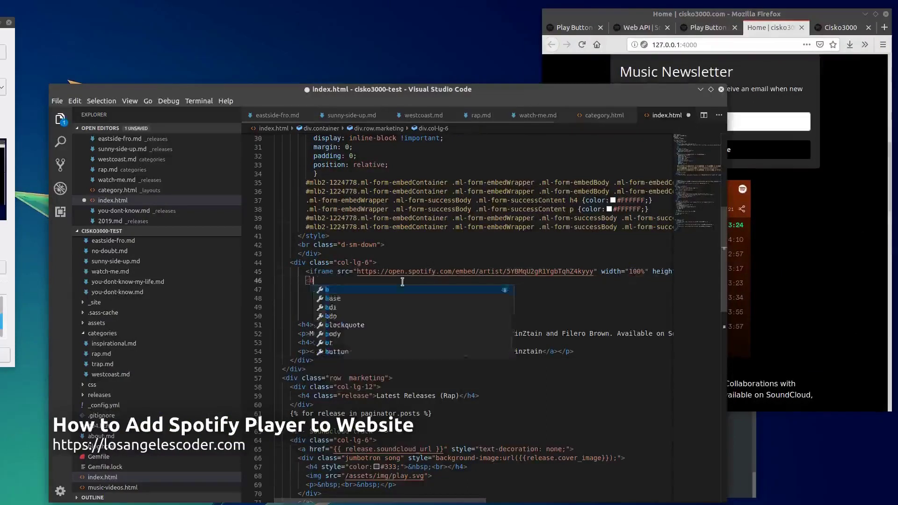
key(ctrl+s)
click(572, 66)
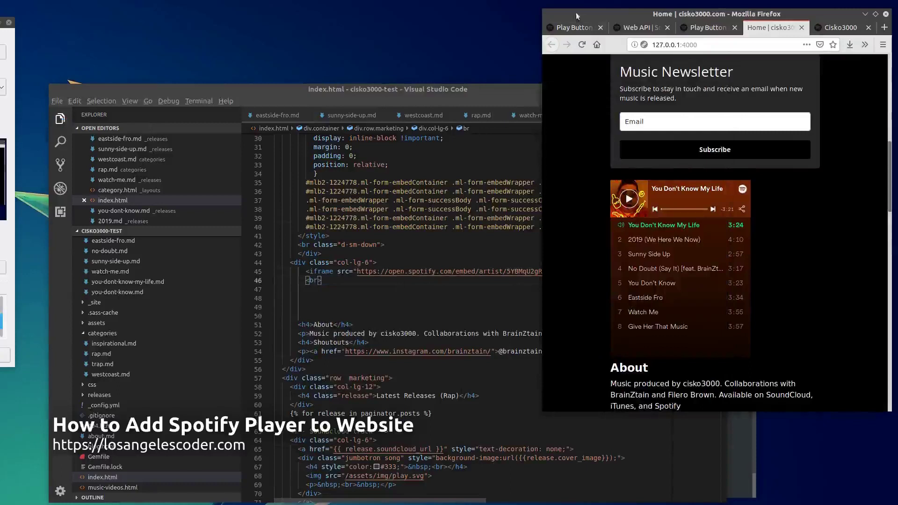
Step: Reload localhost:4000 and resize the Firefox window narrower and wider to check the player
key(F5)
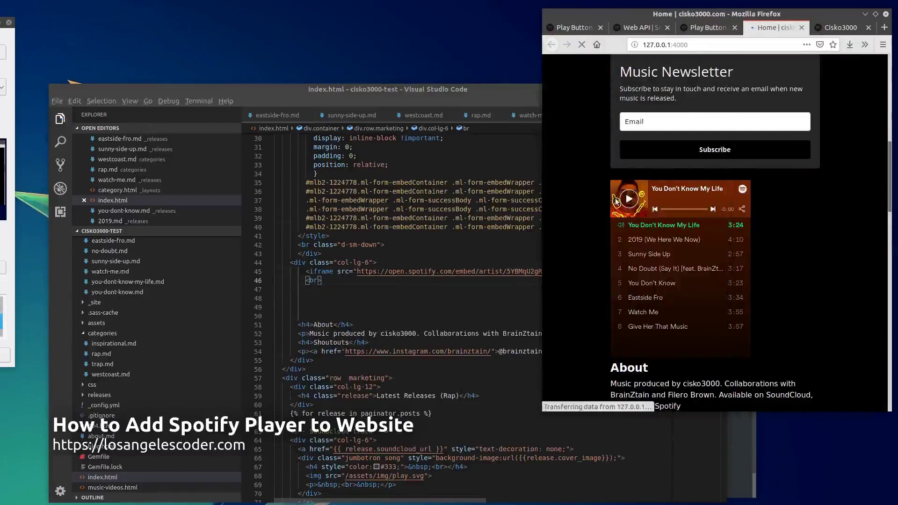
scroll(611, 154, down, 5)
scroll(691, 215, up, 3)
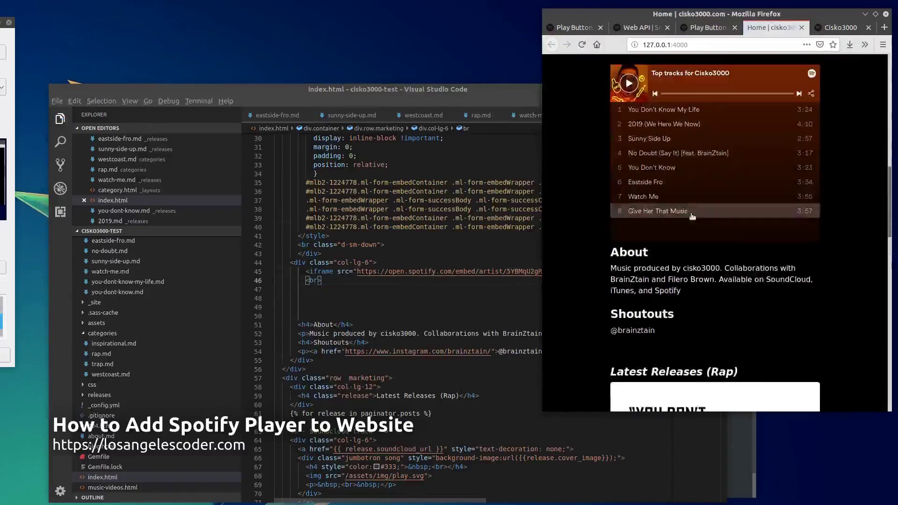
drag(543, 232, 529, 232)
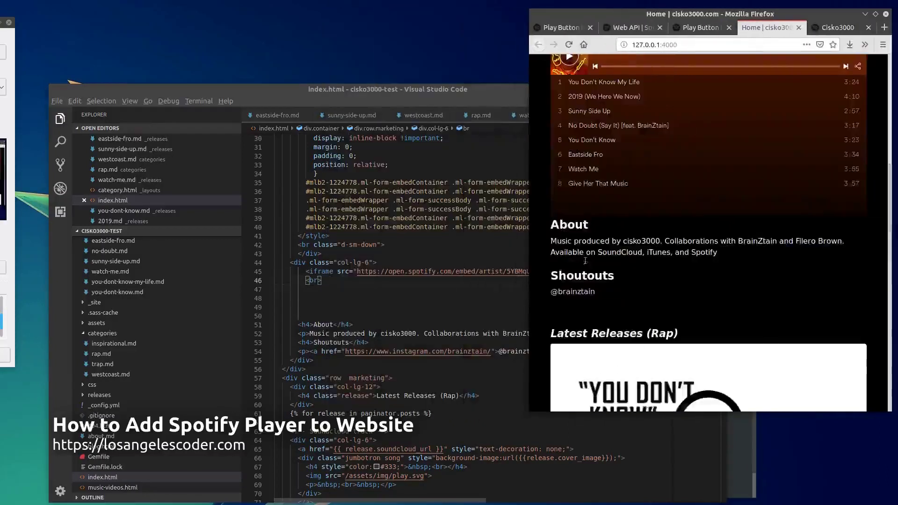
scroll(675, 233, up, 5)
scroll(652, 323, down, 4)
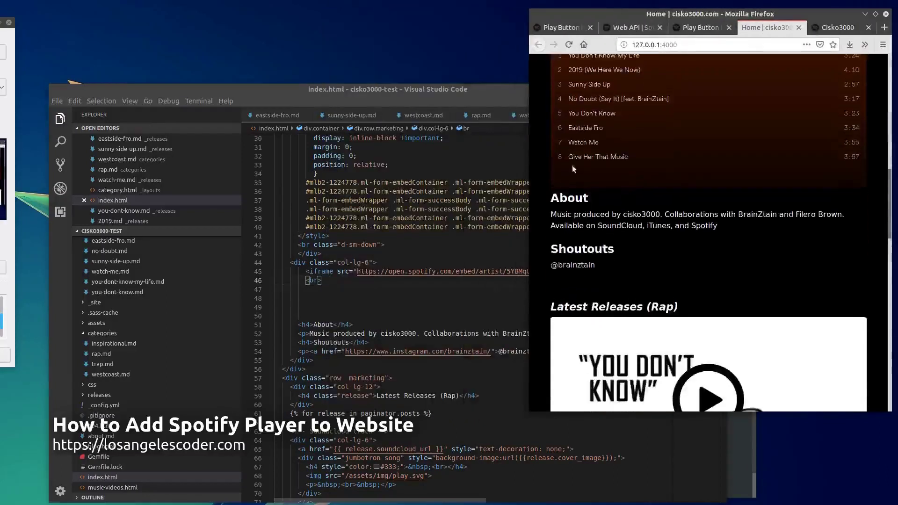
drag(530, 198, 658, 201)
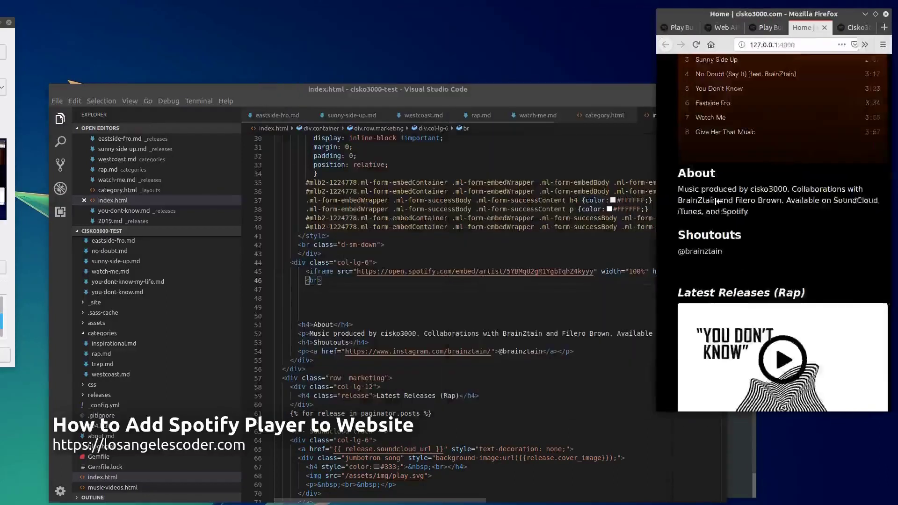
scroll(715, 201, up, 5)
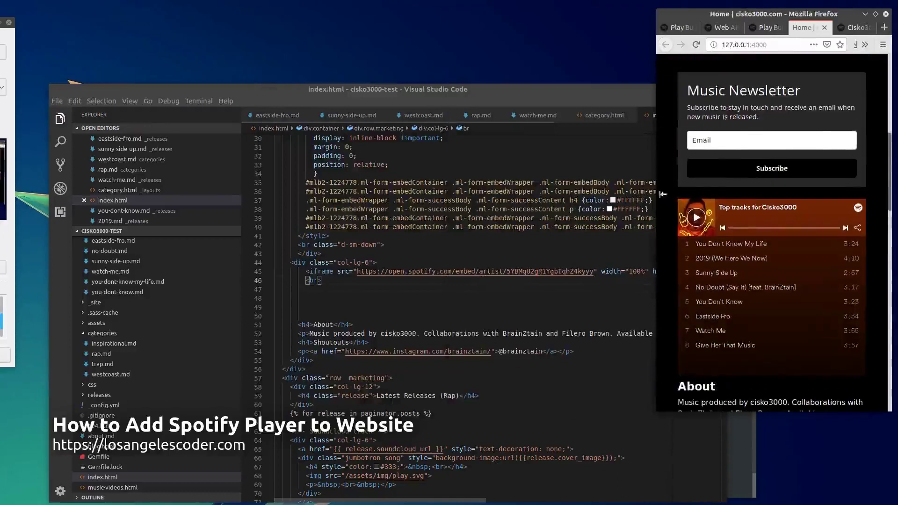
mouse_move(661, 194)
mouse_down()
mouse_move(470, 193)
mouse_move(558, 197)
mouse_up()
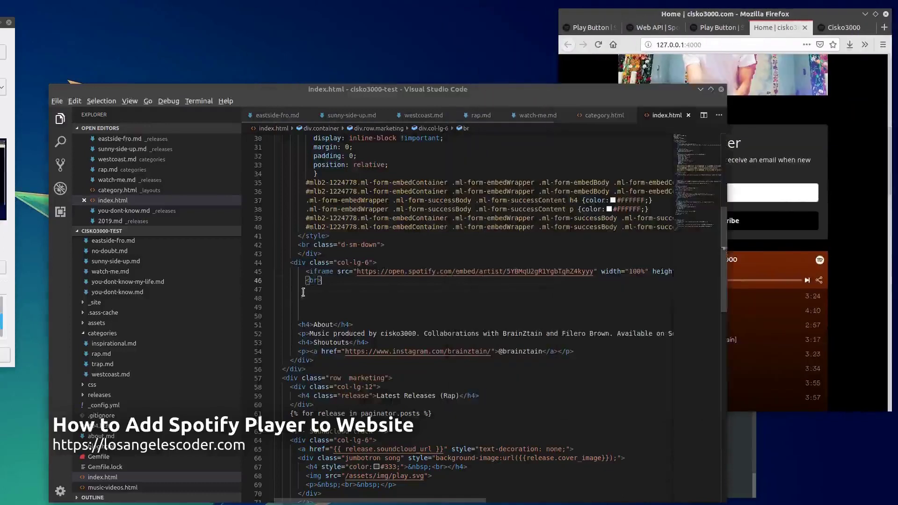
Step: Delete the <br> line break on line 46 of index.html
click(327, 279)
key(shift+Home)
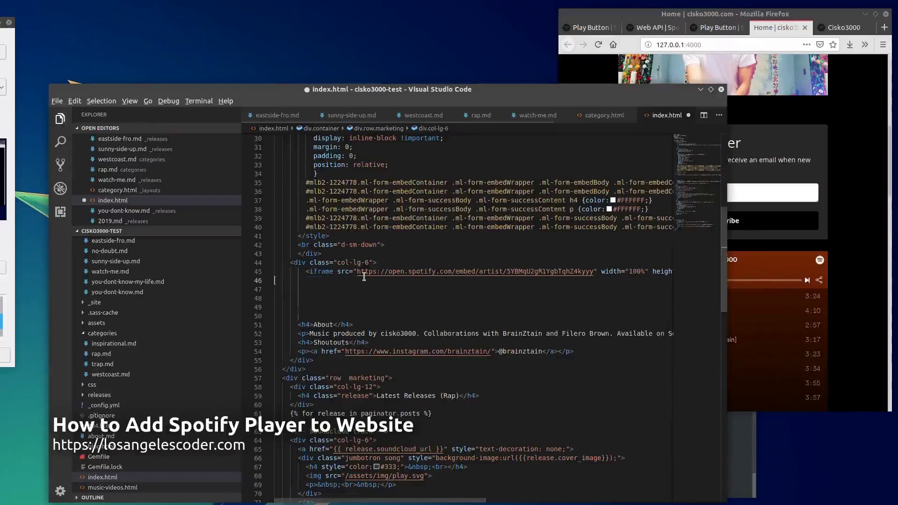
key(BackSpace)
key(BackSpace)
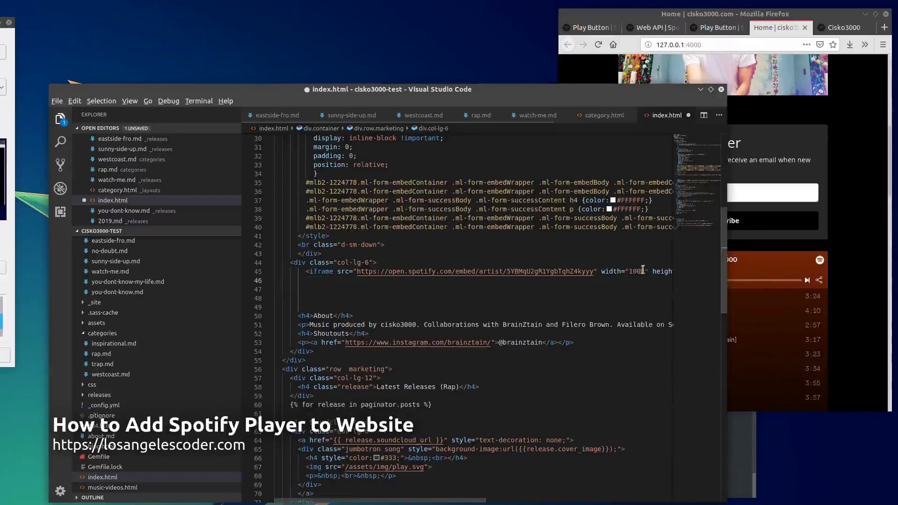
Step: Replace the iframe's width="100%" with style="width:100%;margin-bottom:1rem;" before src
click(603, 271)
key(shift+Right)
key(shift+Right)
key(shift+Right)
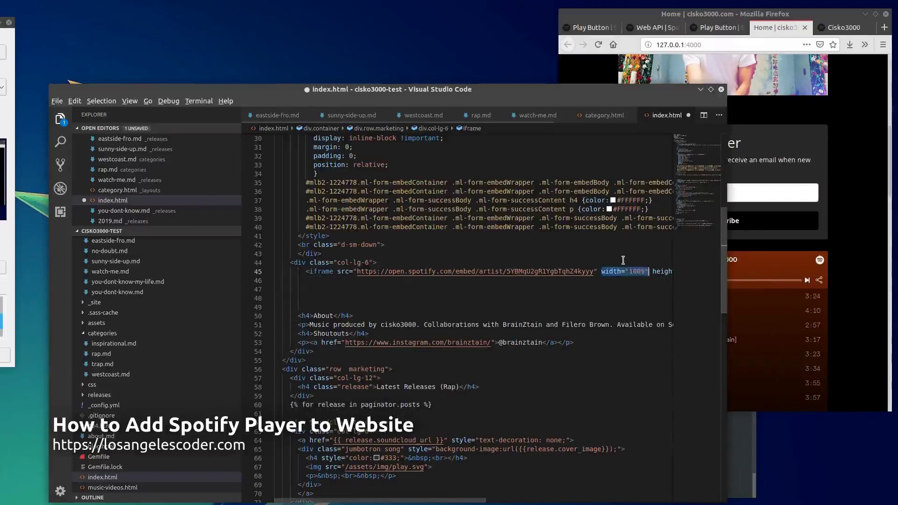
key(BackSpace)
key(Return)
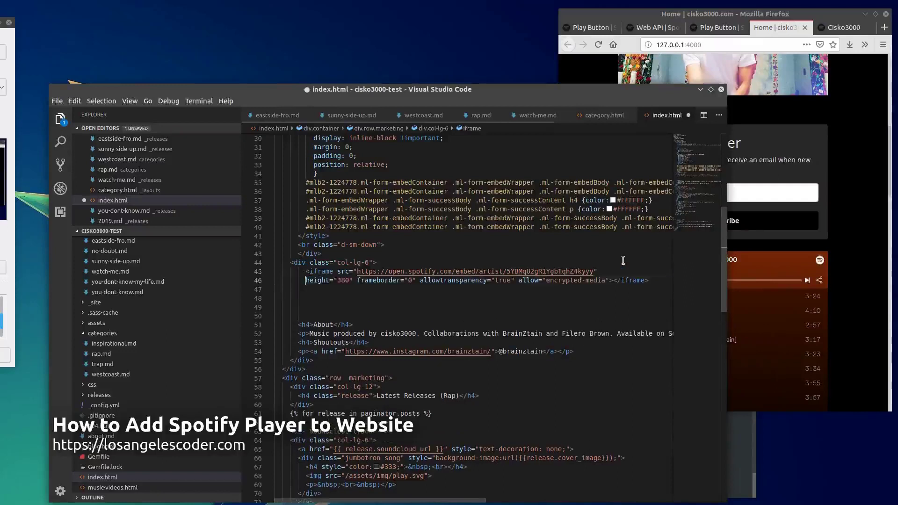
click(338, 273)
text(style=")
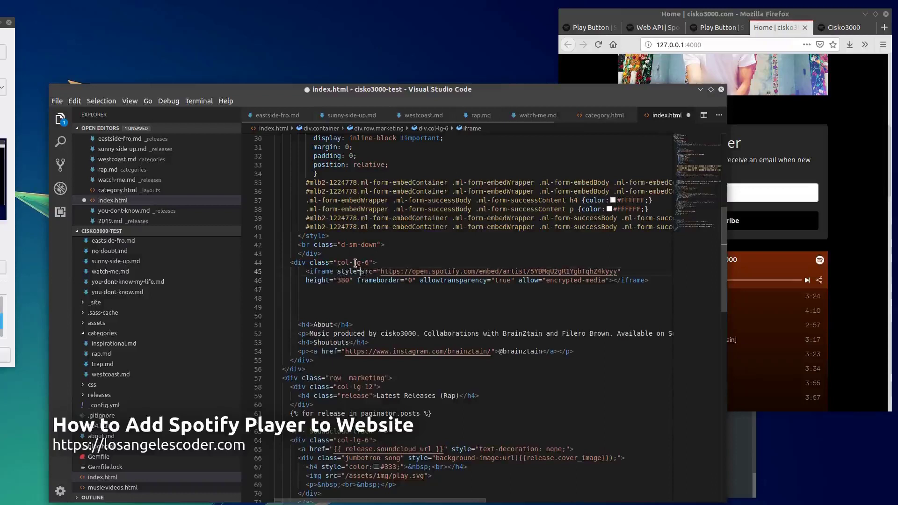
text(width:100%)
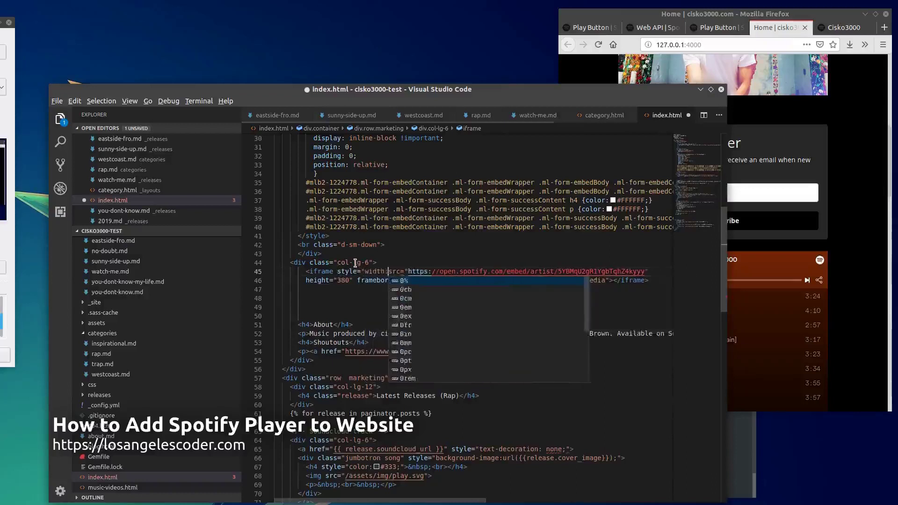
text(;)
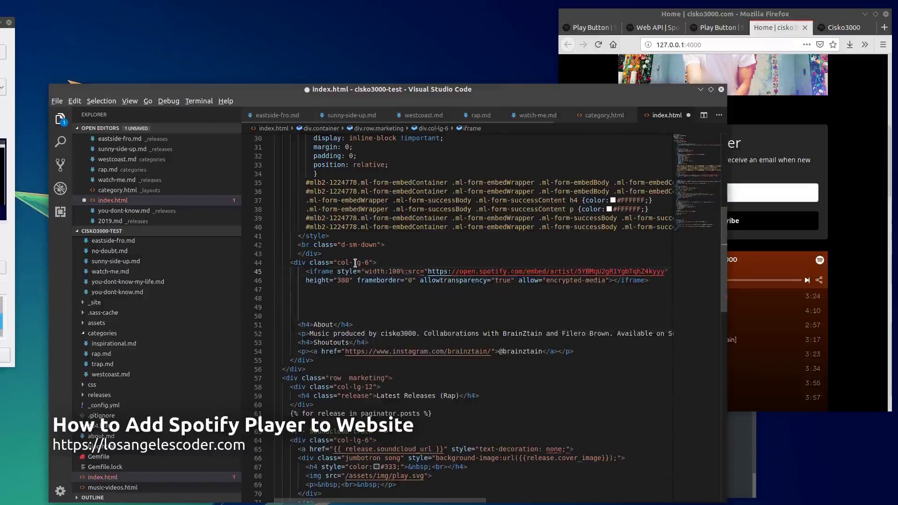
text(margin-bot)
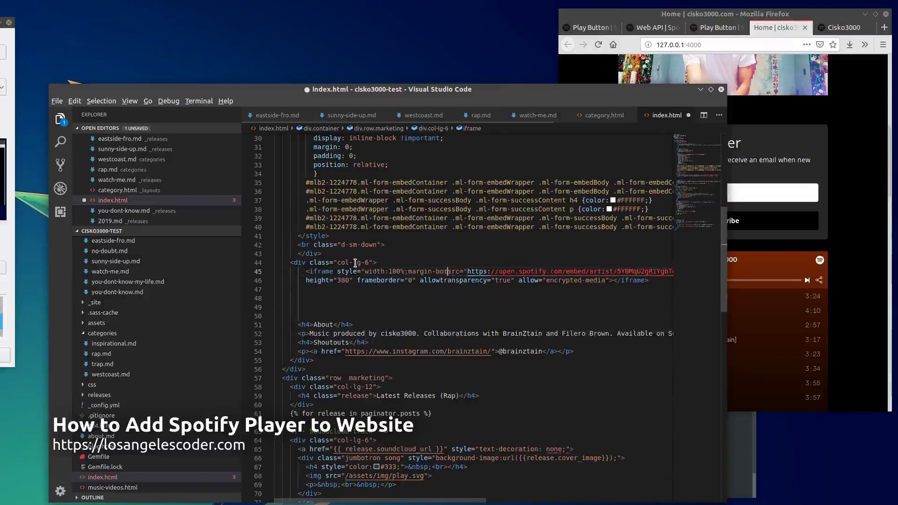
text(tom)
text(:1rem;)
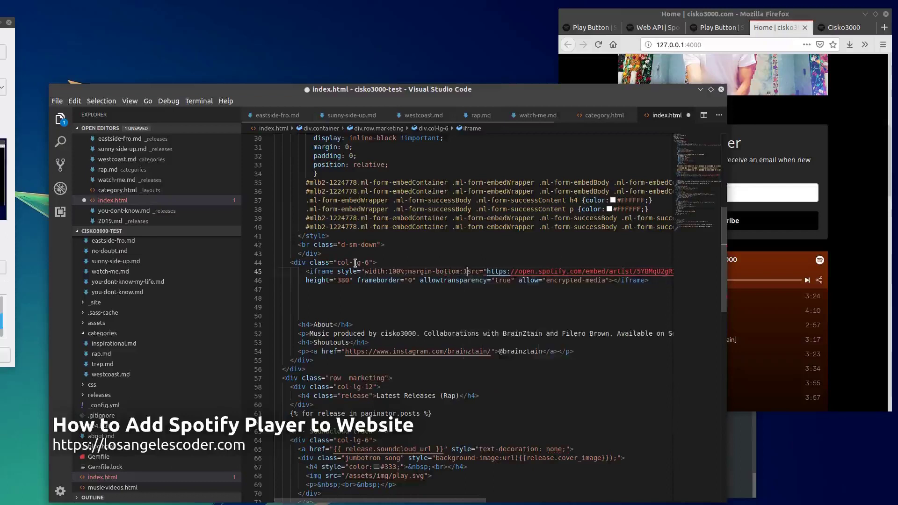
text(")
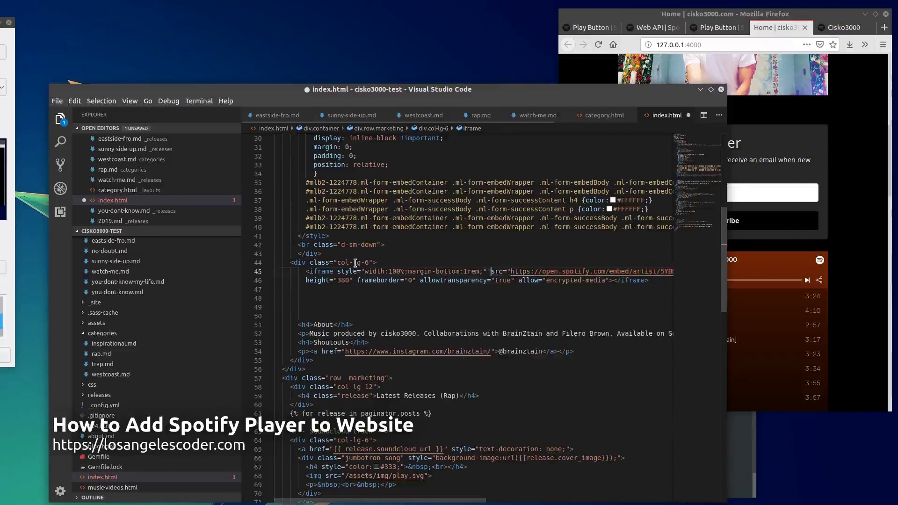
Step: Save index.html and reload the local site in Firefox
key(ctrl+s)
key(alt+Tab)
key(F5)
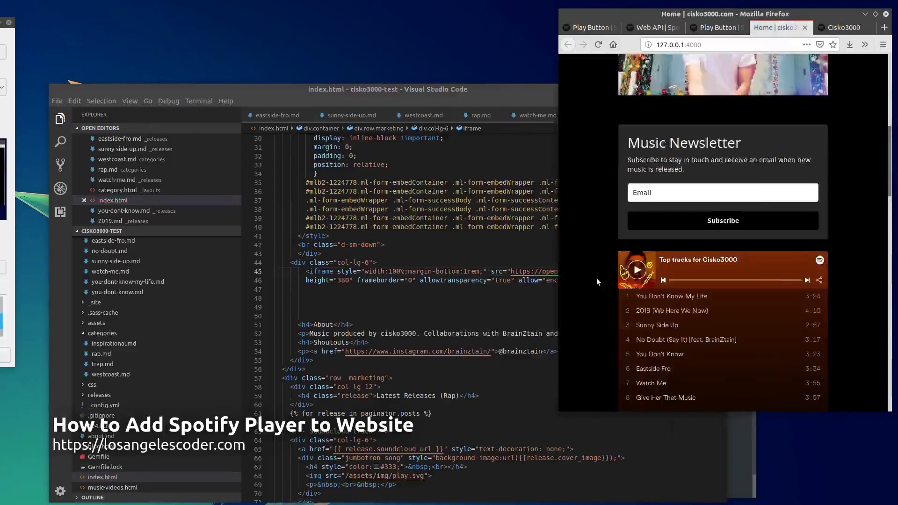
scroll(597, 278, down, 3)
Step: Widen Firefox to the two-column layout and play You Don't Know My Life
drag(559, 282, 300, 281)
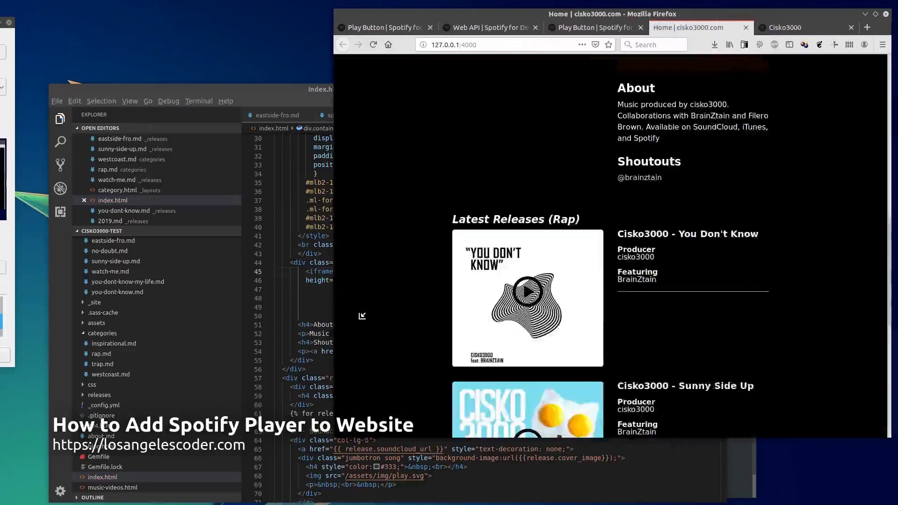
scroll(444, 242, down, 3)
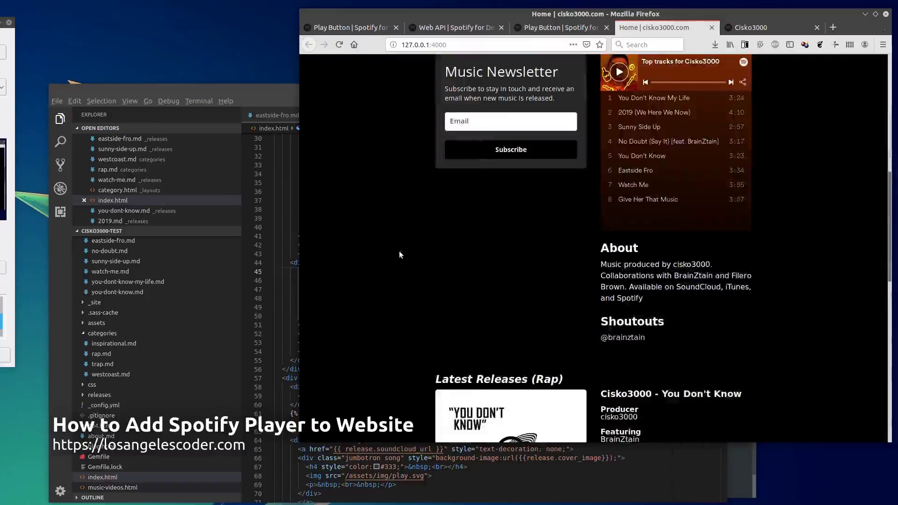
drag(301, 281, 623, 281)
drag(726, 231, 404, 220)
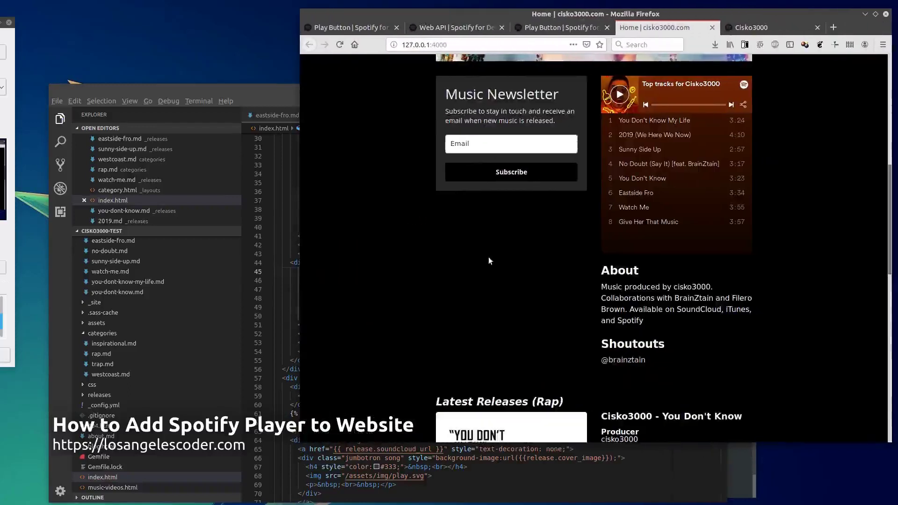
scroll(488, 258, up, 4)
scroll(489, 257, down, 4)
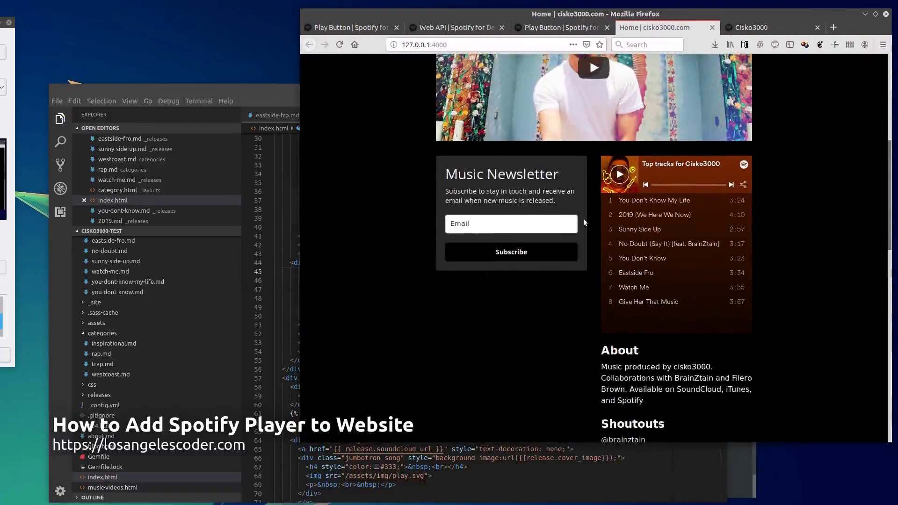
scroll(583, 224, up, 4)
scroll(583, 228, down, 2)
scroll(579, 272, down, 2)
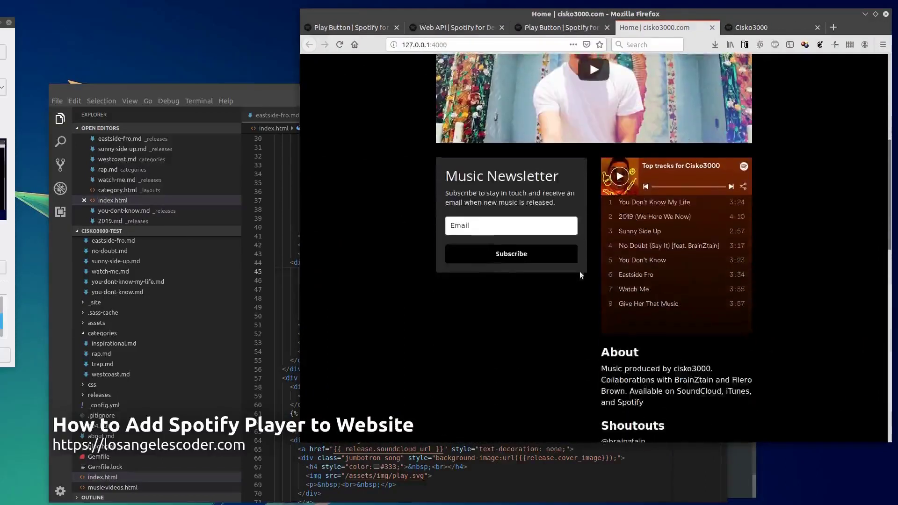
scroll(580, 271, down, 1)
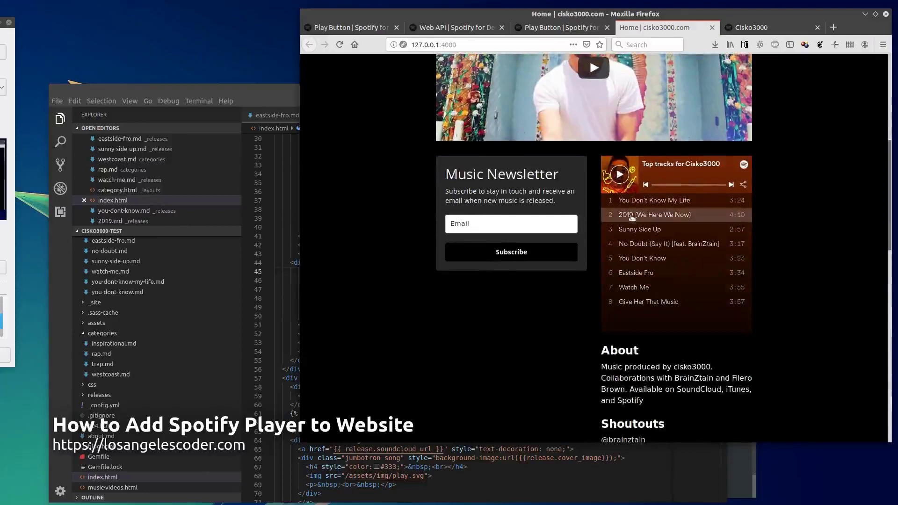
click(642, 202)
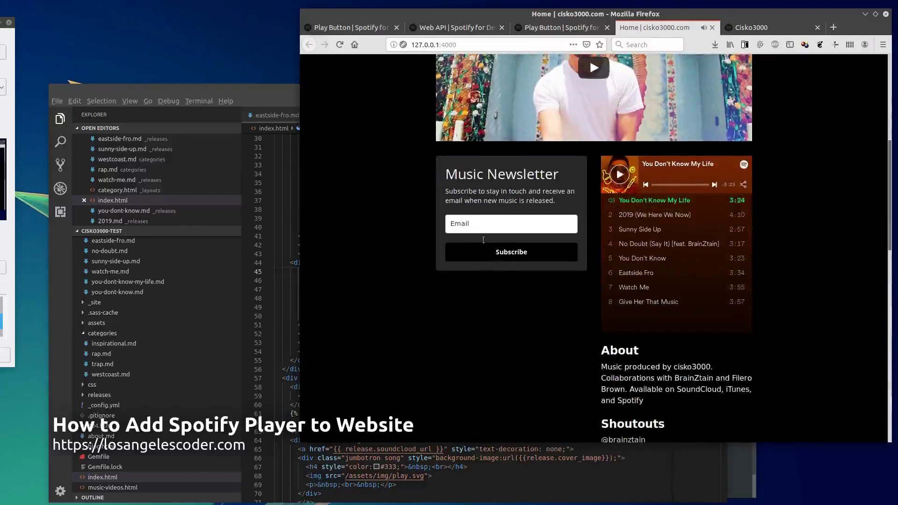